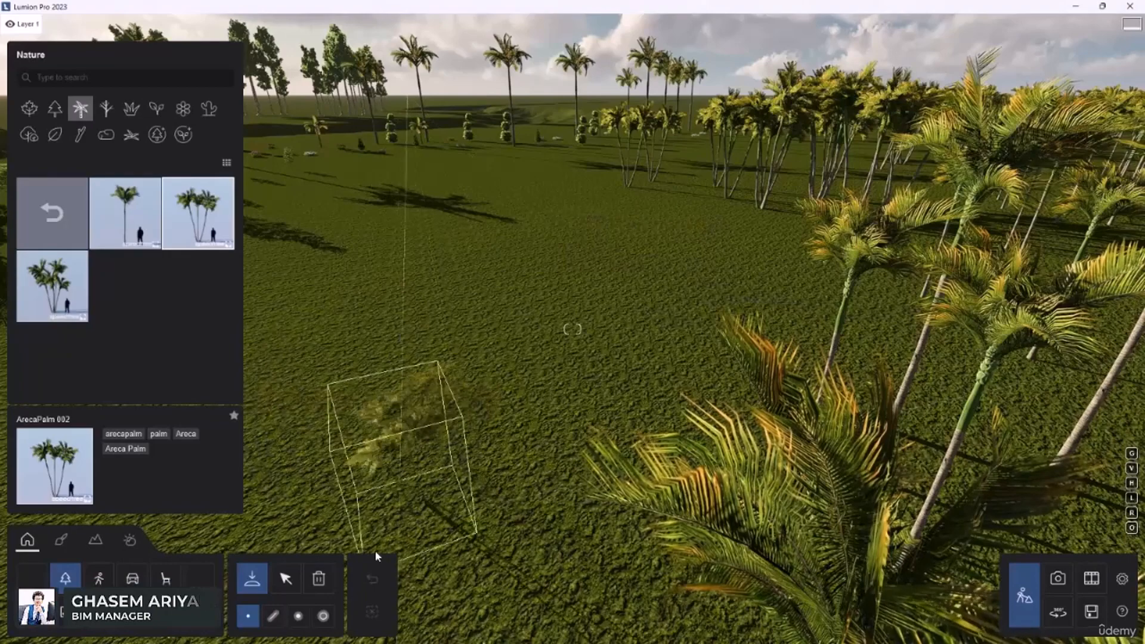
# Step: Select the single-trunk ArecaPalm 001 at the front of the palm grove and lock it against selection
pyautogui.click(286, 579)
pyautogui.moveTo(310, 525); pyautogui.dragTo(621, 280, button='right')
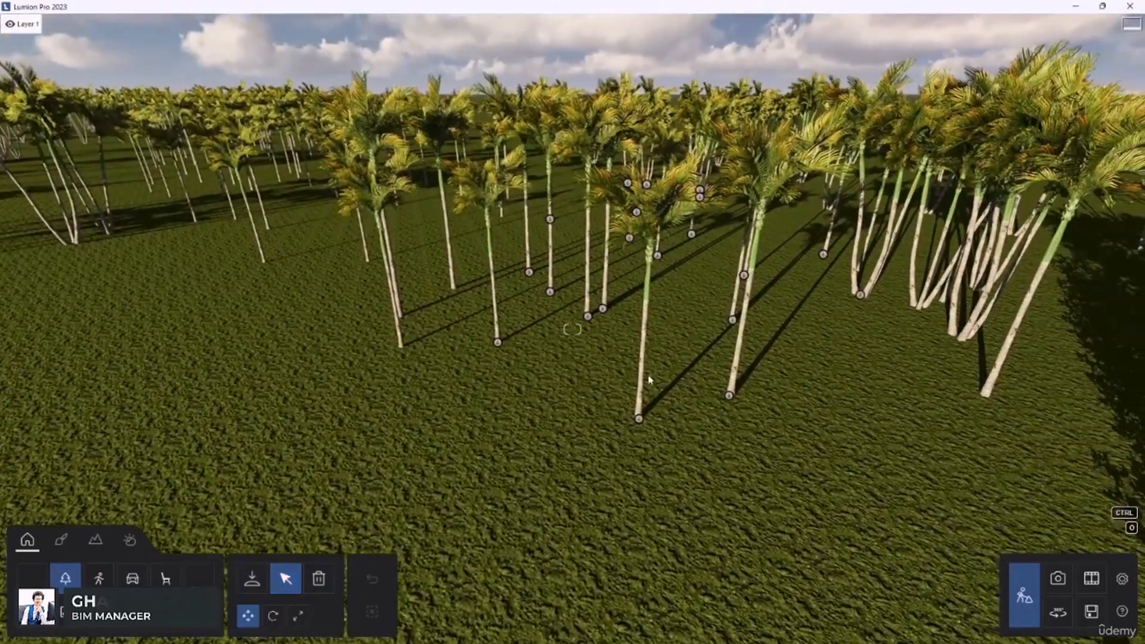
pyautogui.click(639, 421)
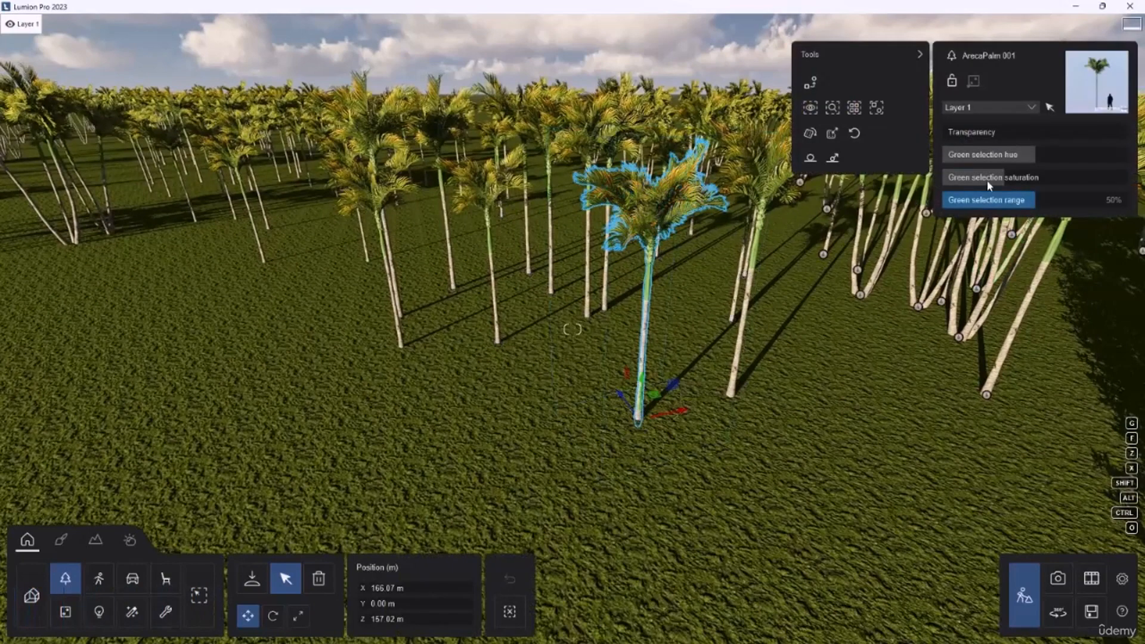
pyautogui.moveTo(868, 47)
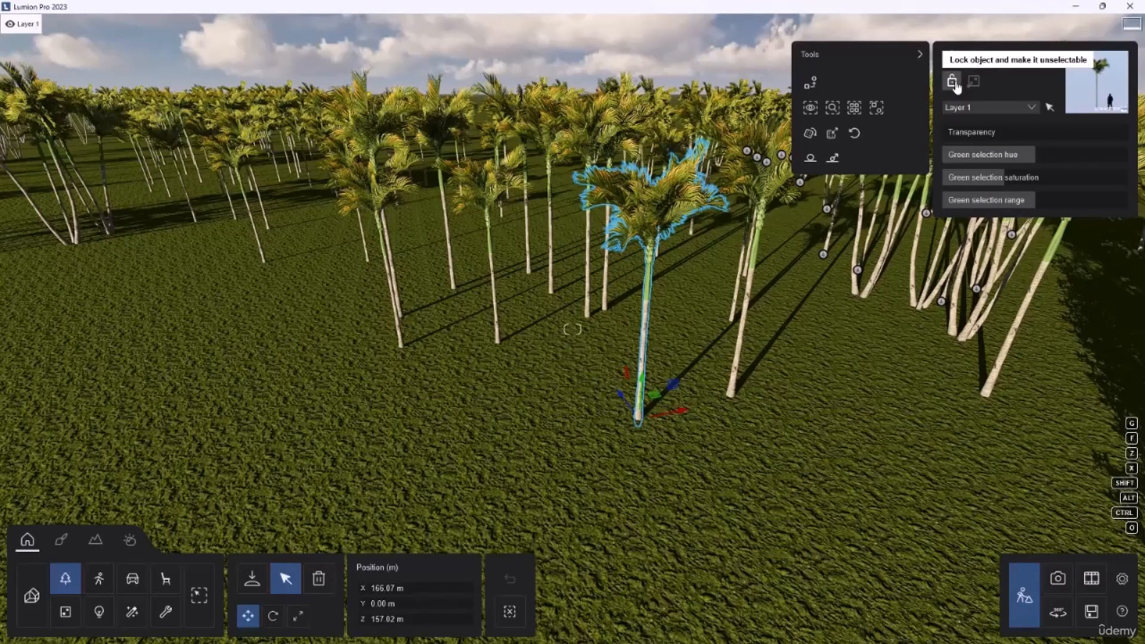
pyautogui.click(953, 82)
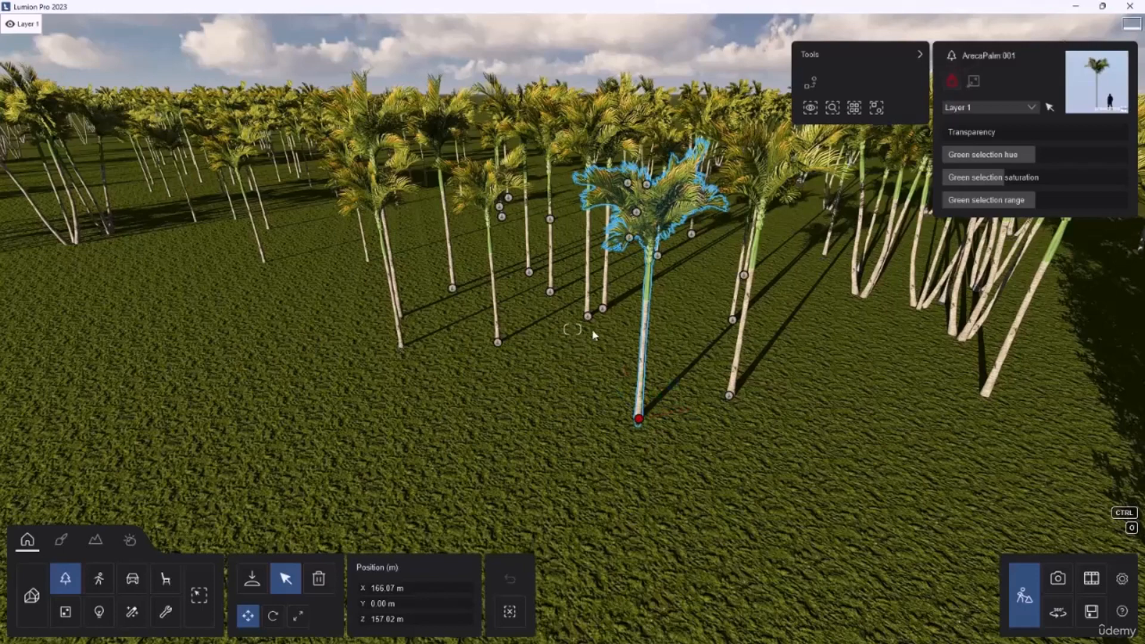
# Step: Try to delete the locked front palm, and delete the unlocked palm standing beside it
pyautogui.click(634, 438)
pyautogui.click(319, 578)
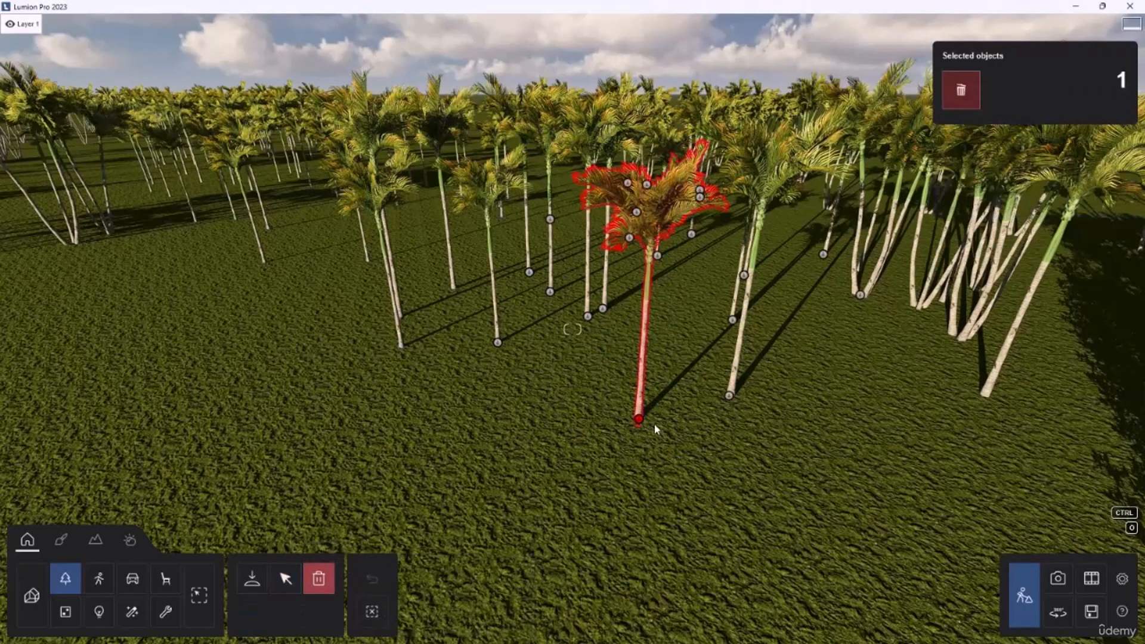
pyautogui.click(960, 90)
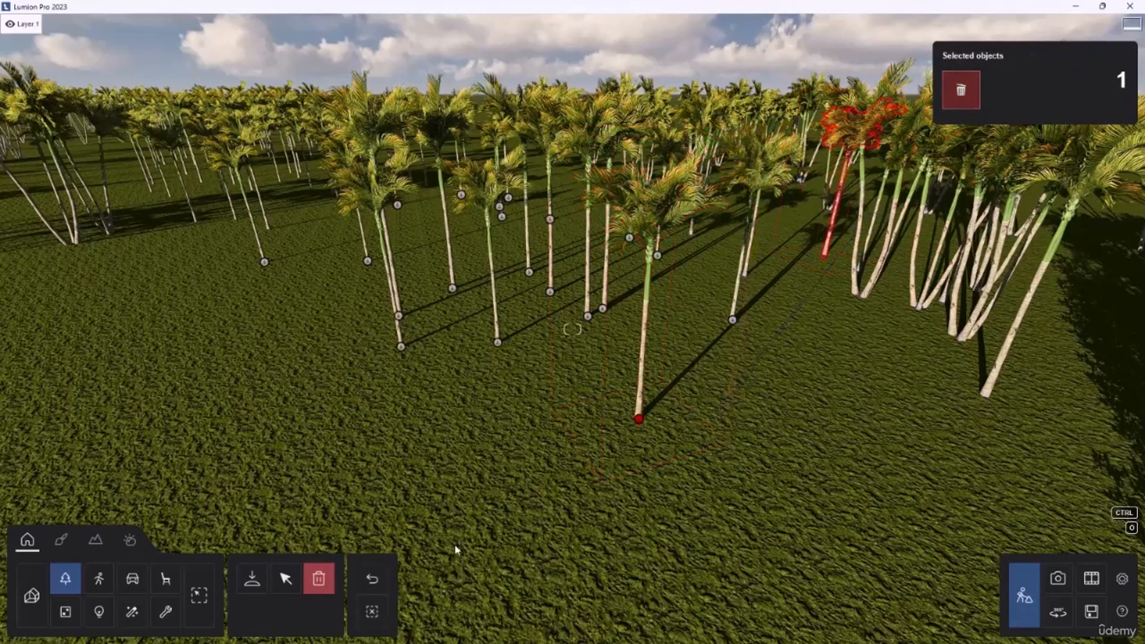
# Step: Reselect the locked front palm and toggle its lock, leaving the palm unlocked
pyautogui.click(286, 579)
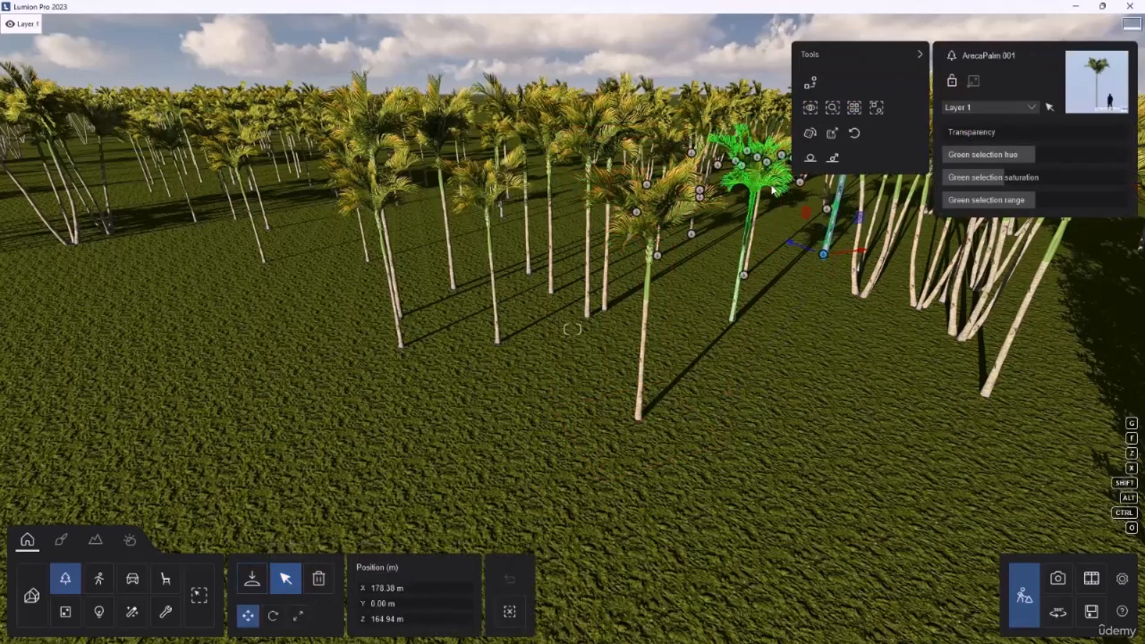
pyautogui.click(639, 420)
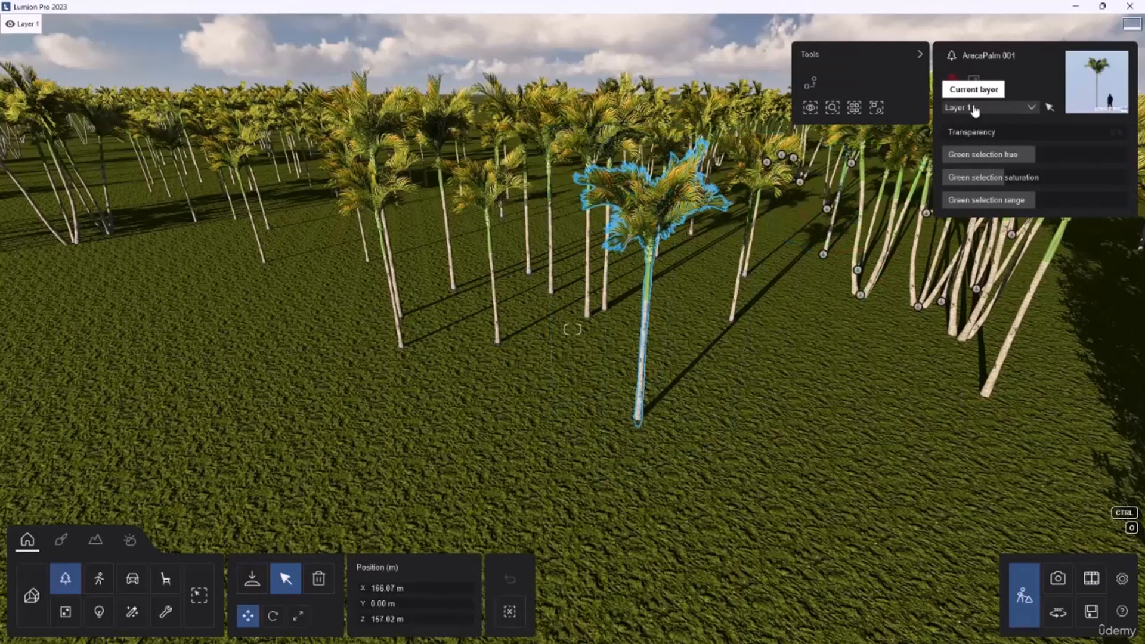
pyautogui.click(953, 84)
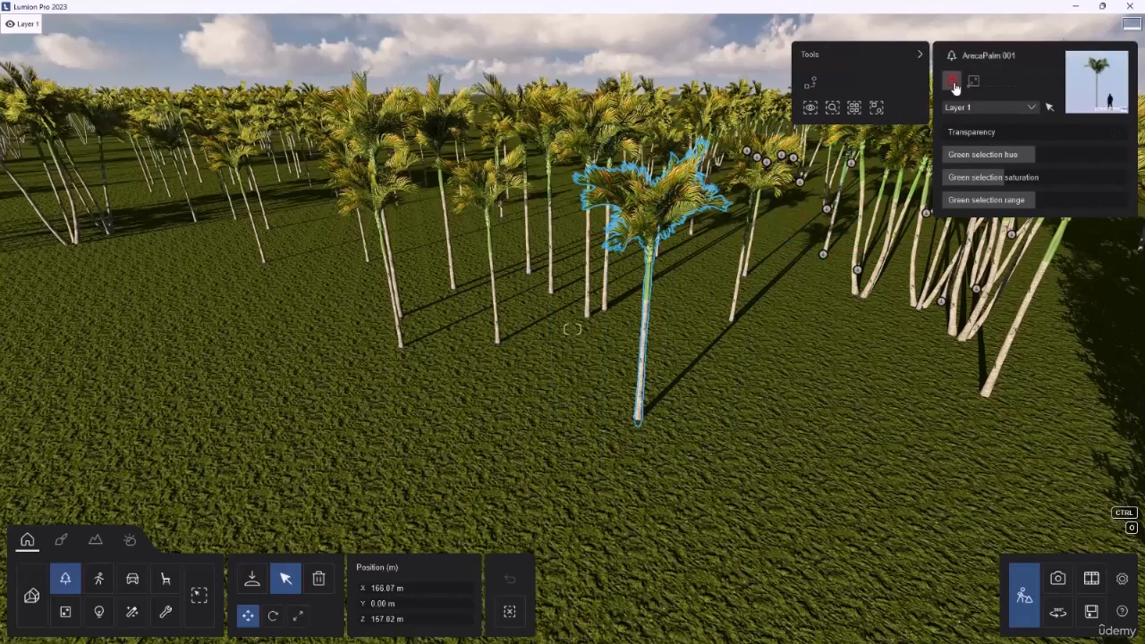
pyautogui.click(954, 86)
pyautogui.click(952, 83)
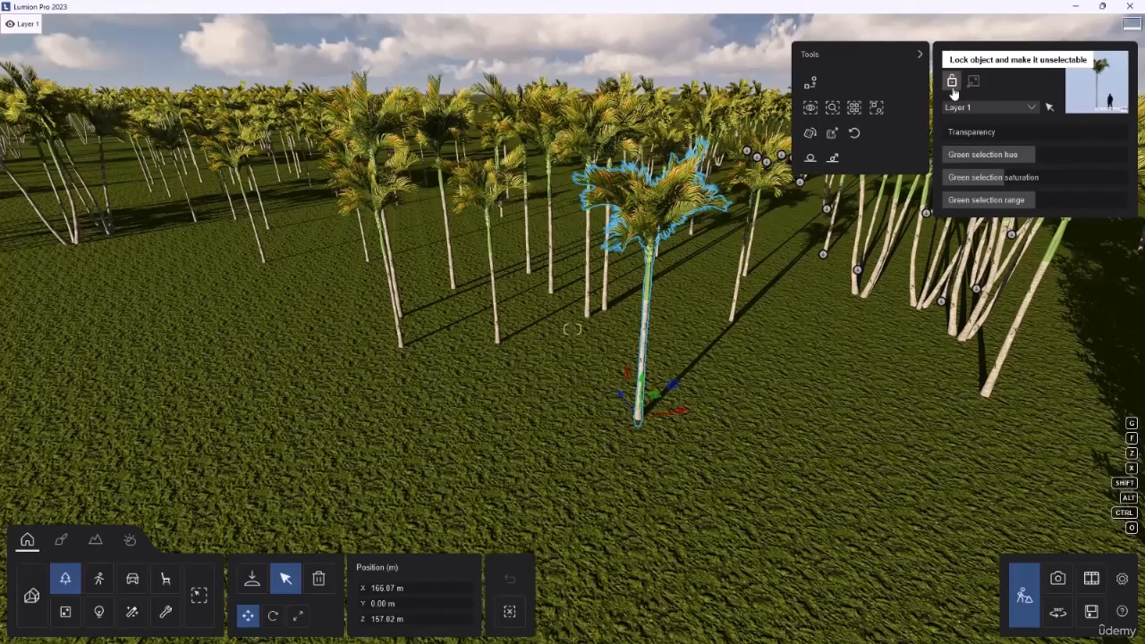
pyautogui.click(952, 88)
pyautogui.click(953, 89)
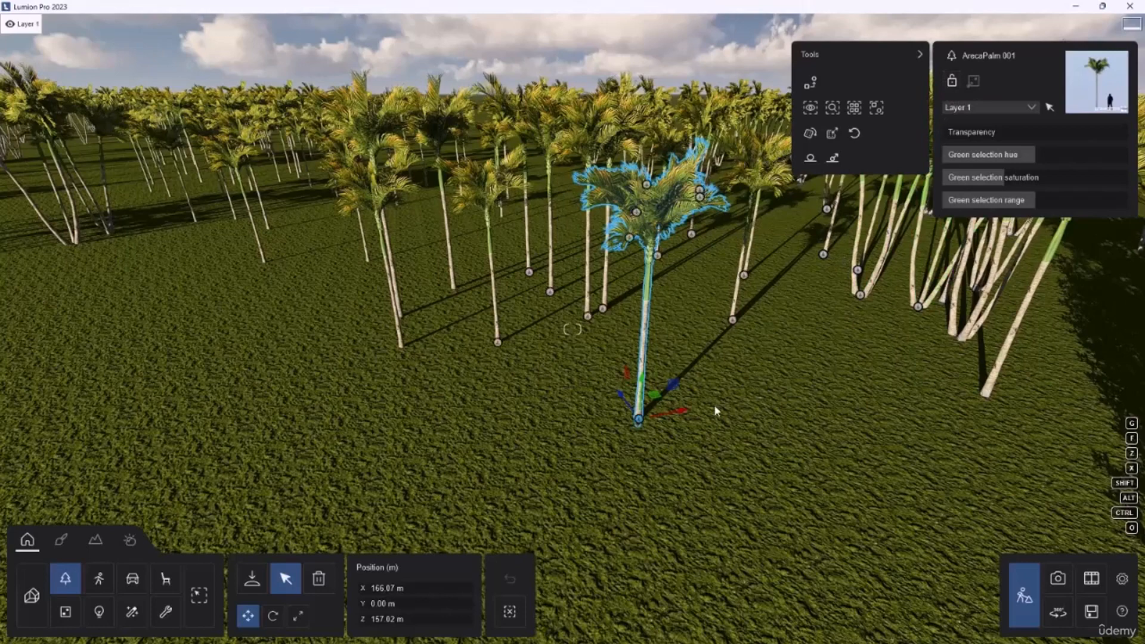
# Step: Move the front palm to about X 165.55 m, Z 157.52 m, then lock and unlock it again
pyautogui.moveTo(635, 420); pyautogui.dragTo(607, 413)
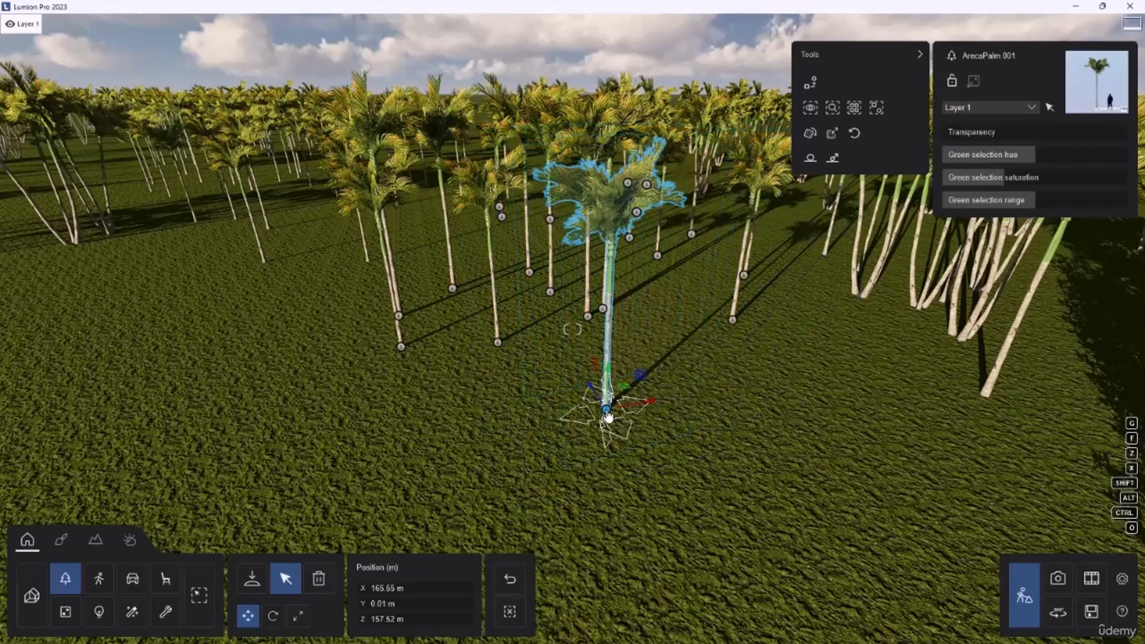
pyautogui.click(952, 83)
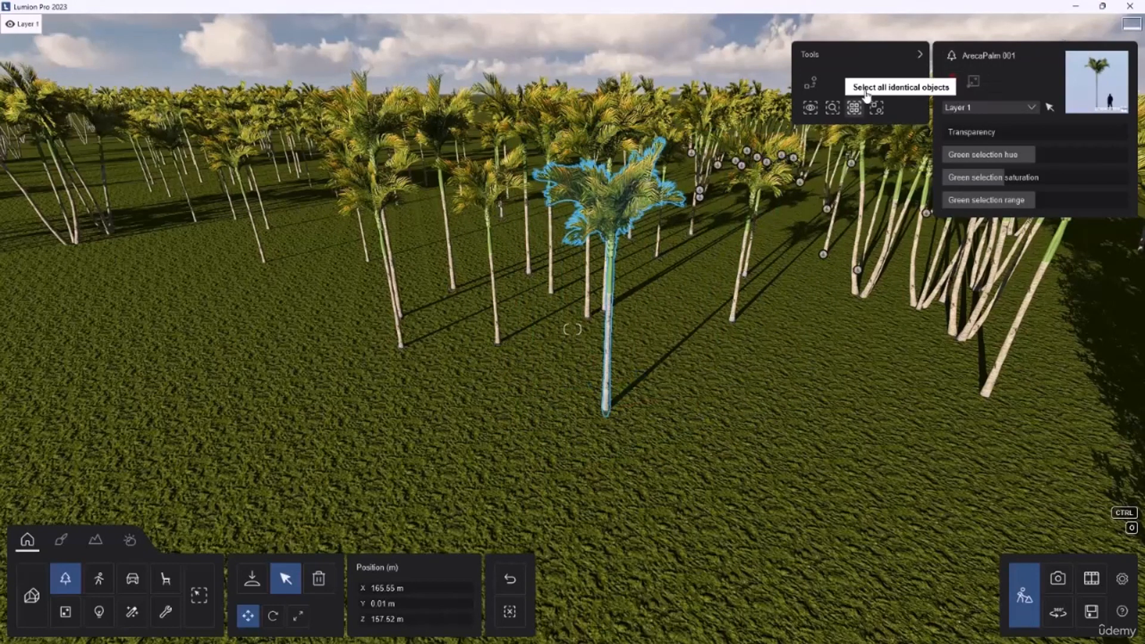
pyautogui.click(953, 83)
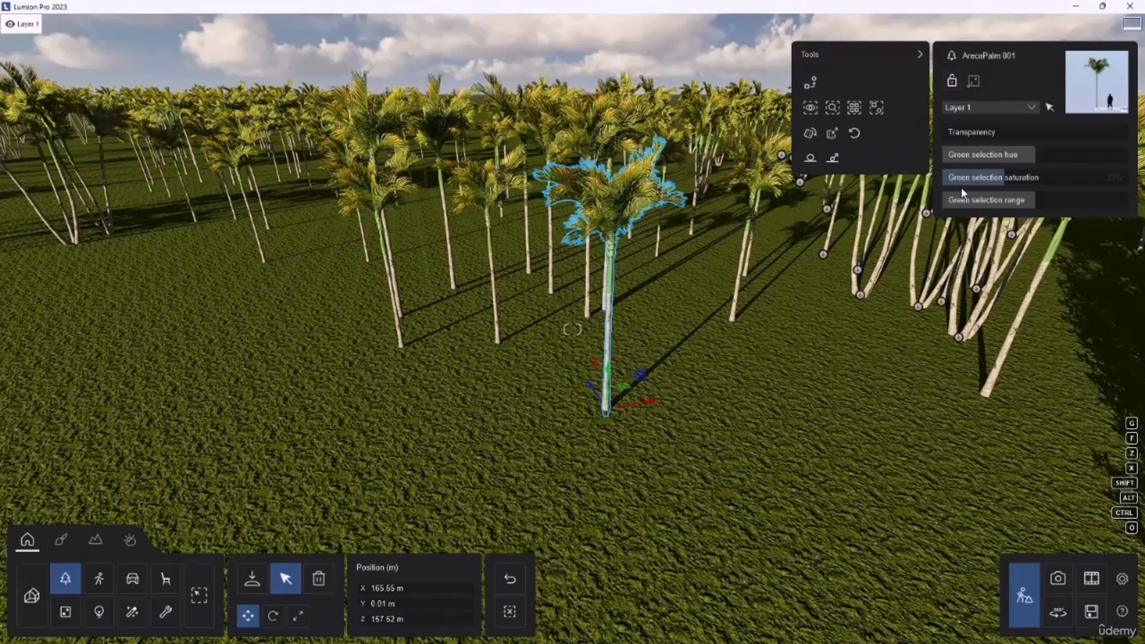
# Step: Enable selection across all object categories and select individual palms, ending on an ArecaPalm 002
pyautogui.click(199, 597)
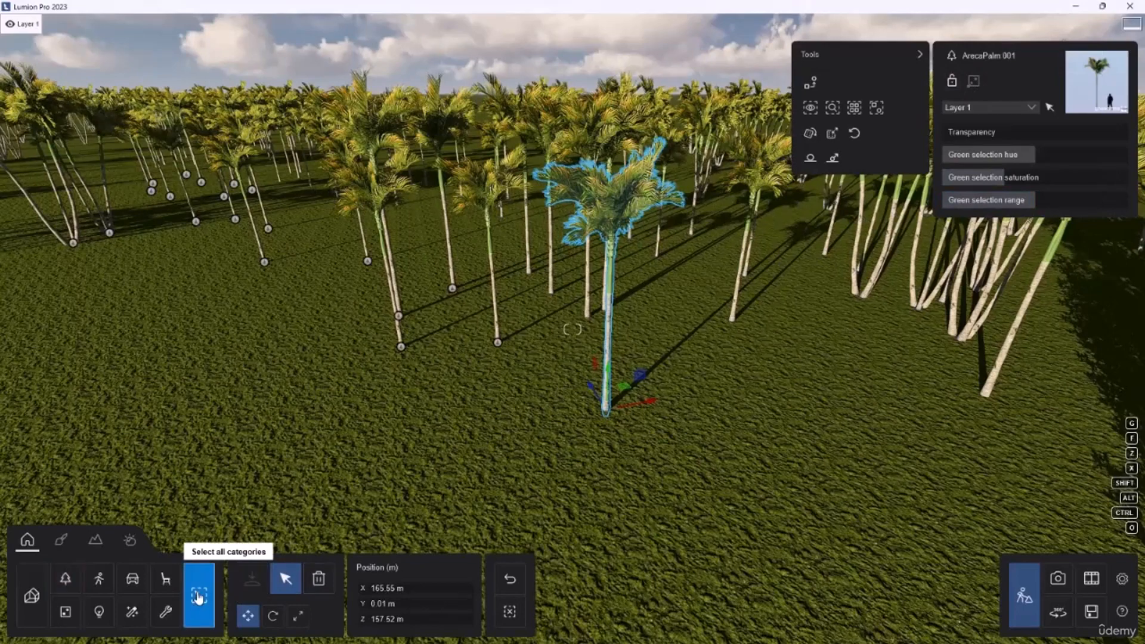
pyautogui.click(732, 324)
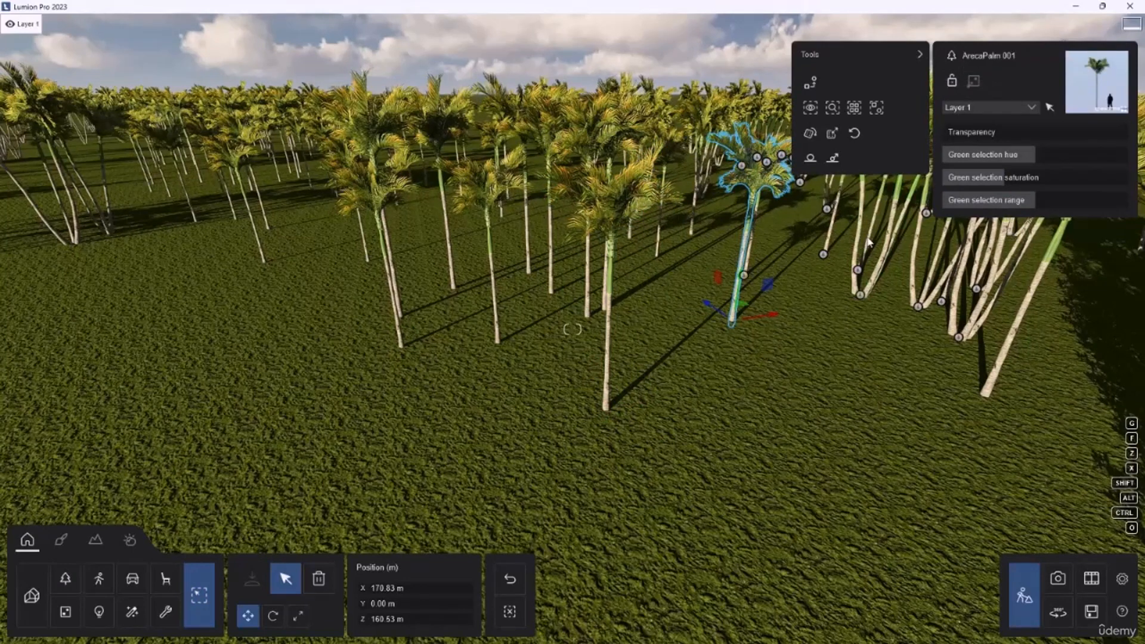
pyautogui.click(854, 298)
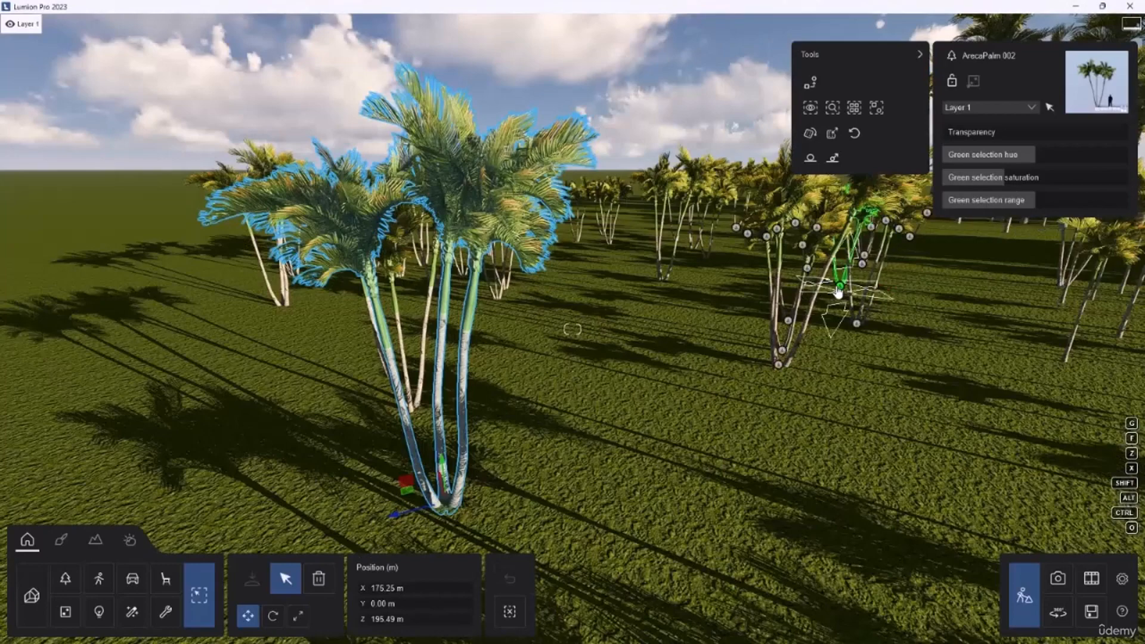
# Step: Move the selected ArecaPalm 002 along the Z axis to about 218.25 m and clear the selection
pyautogui.moveTo(836, 293); pyautogui.dragTo(877, 305, button='right')
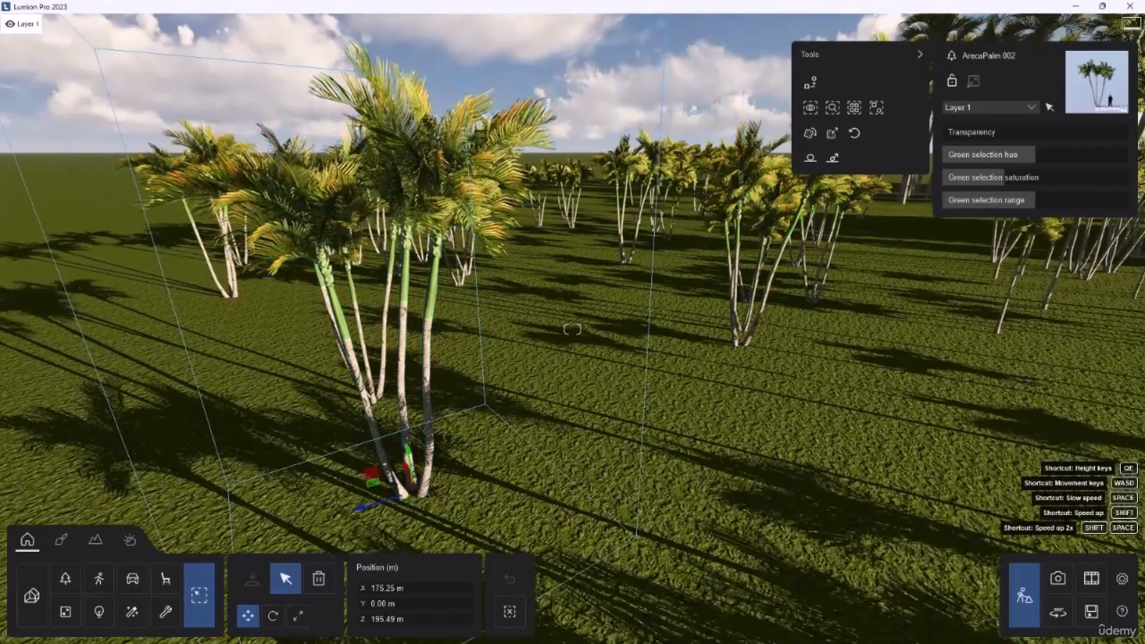
pyautogui.moveTo(573, 329); pyautogui.dragTo(675, 278, button='right')
pyautogui.scroll(-5, 676, 278)
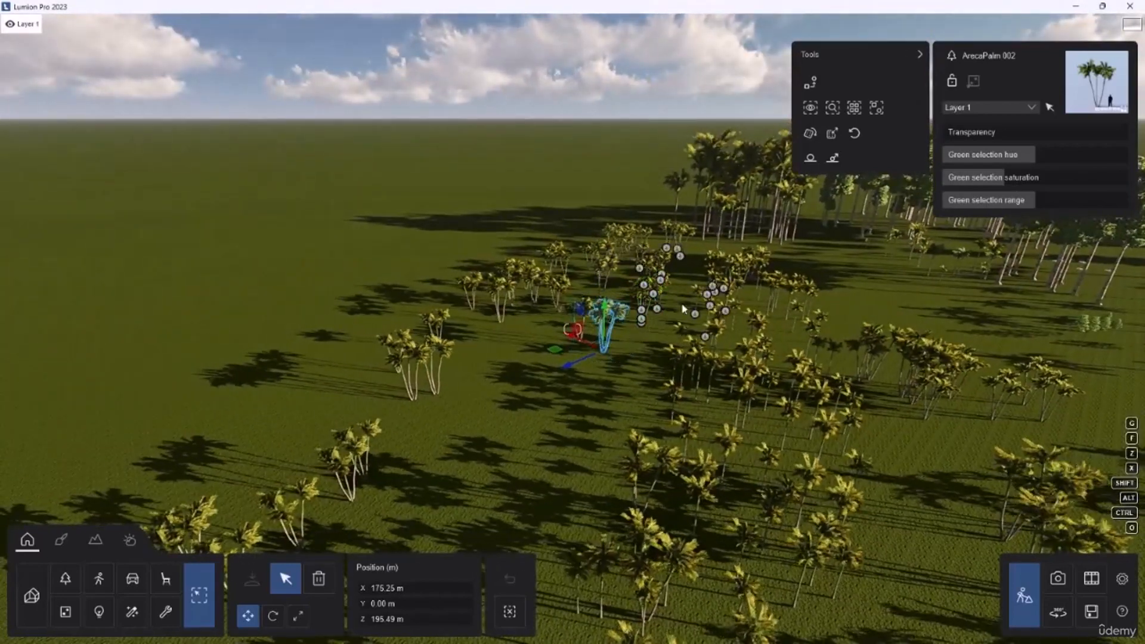
pyautogui.press('ctrl')
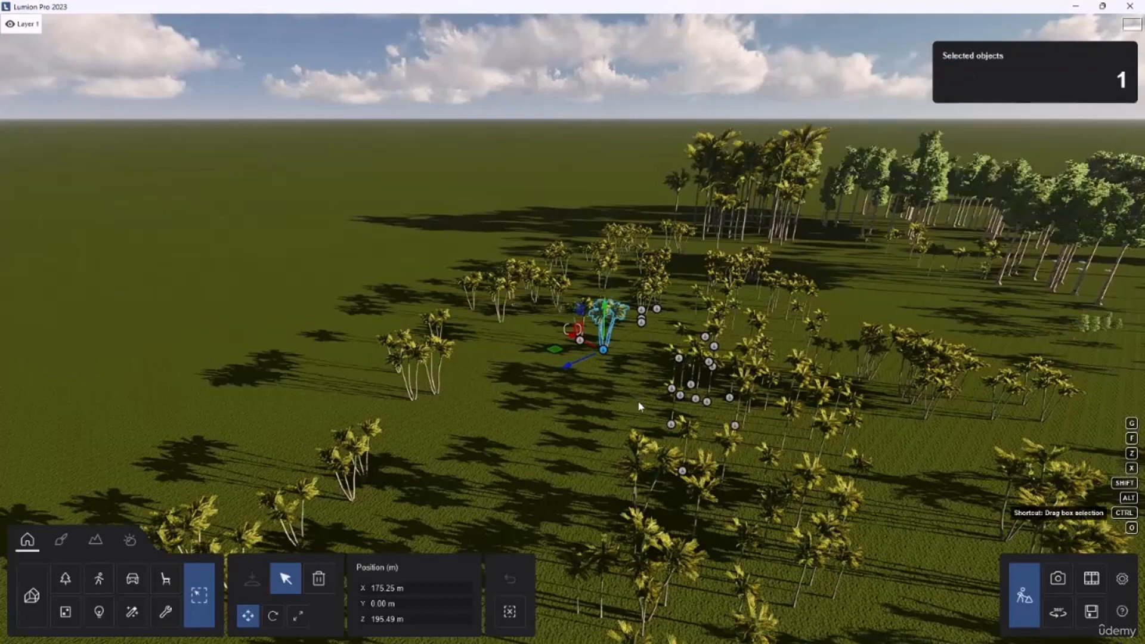
pyautogui.press('ctrl')
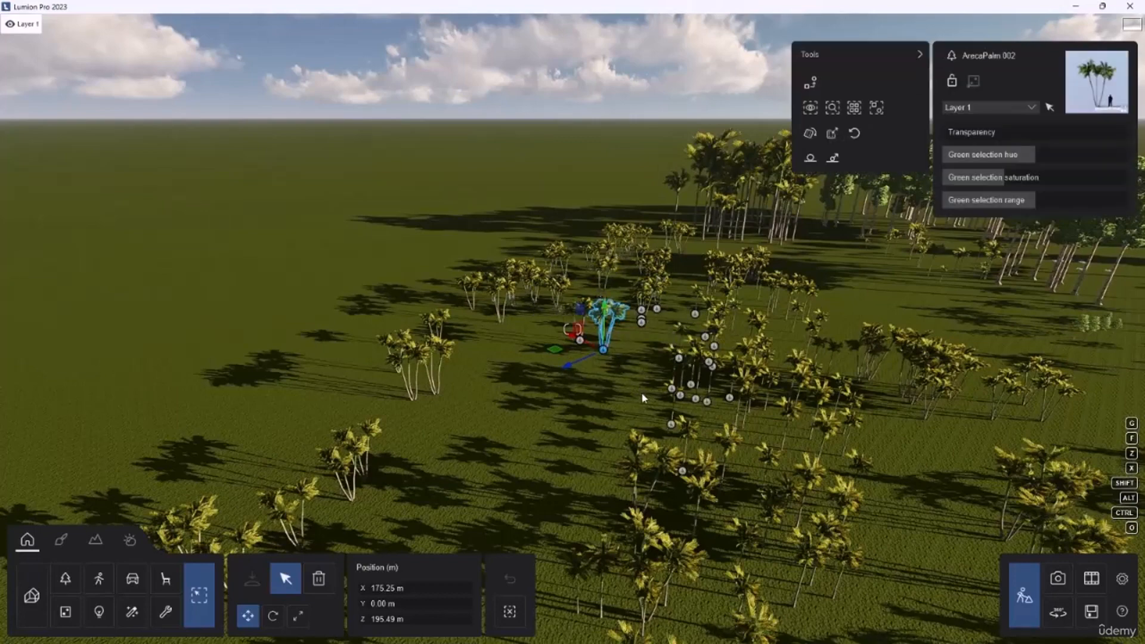
pyautogui.moveTo(567, 365); pyautogui.dragTo(411, 433)
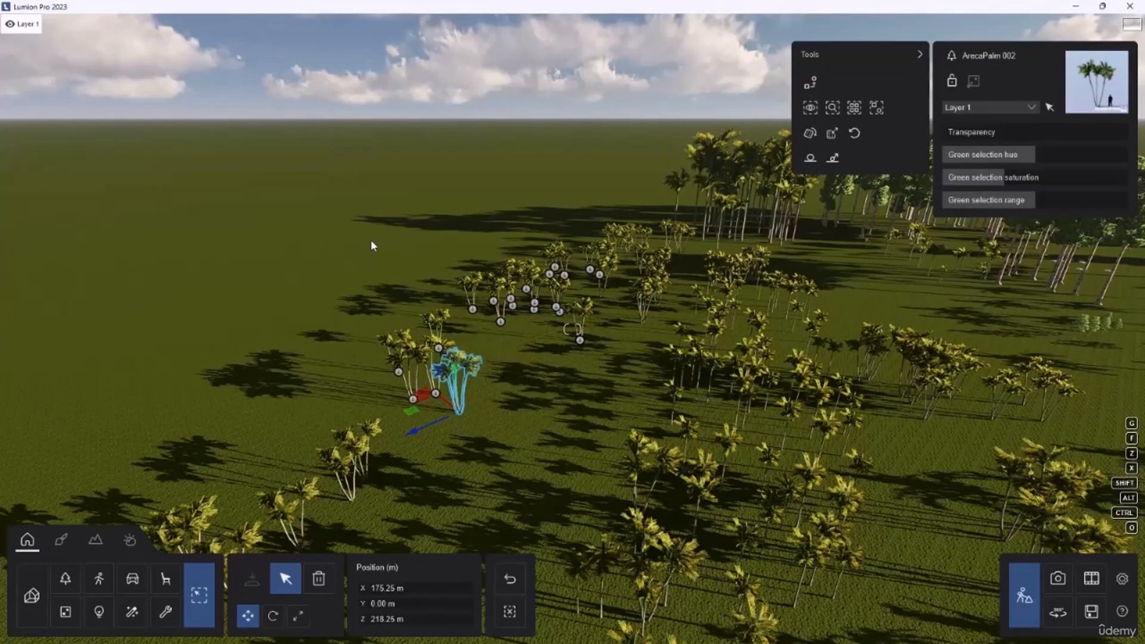
pyautogui.click(511, 611)
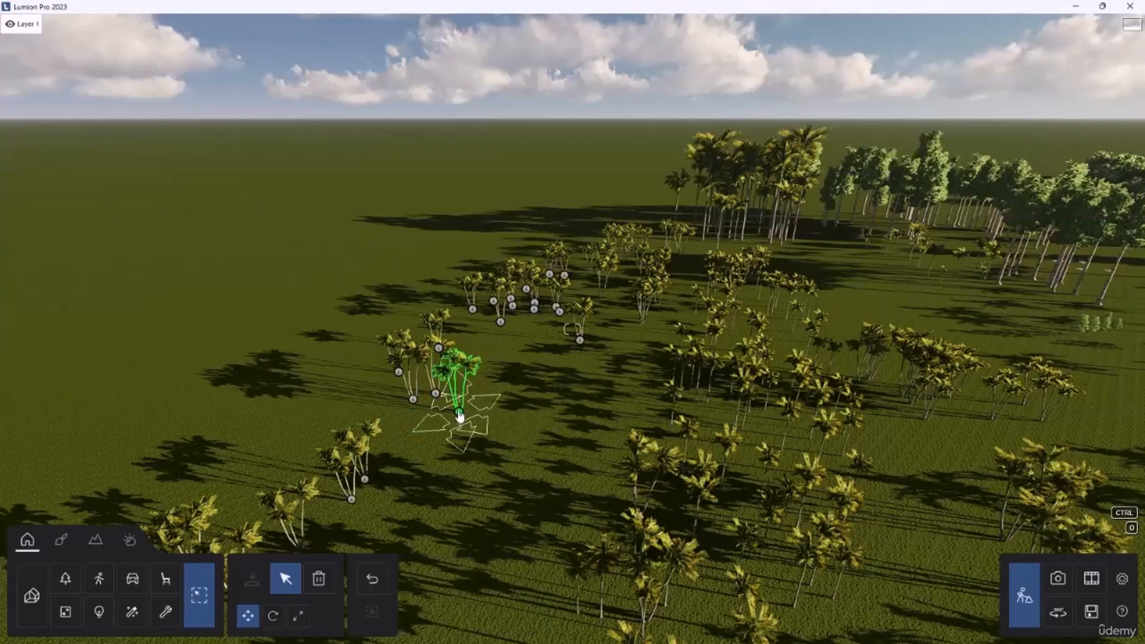
# Step: Box-select several different clusters of ArecaPalm 002 trees one after another, with all categories selectable
pyautogui.press('ctrl')
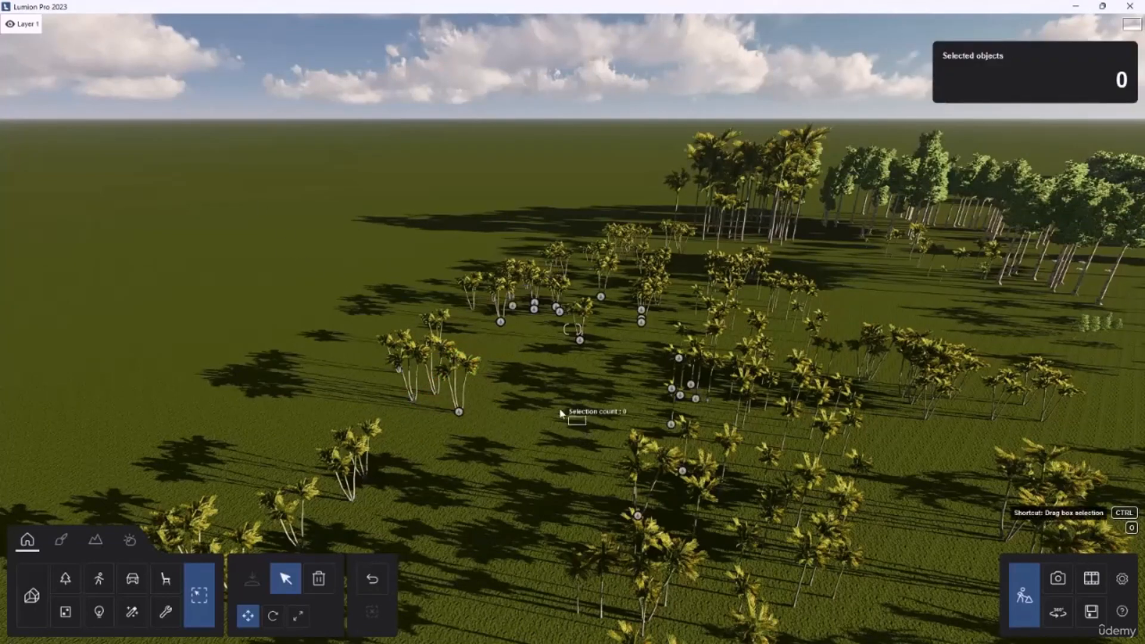
pyautogui.keyDown('ctrl'); pyautogui.moveTo(560, 411); pyautogui.dragTo(366, 237); pyautogui.keyUp('ctrl')
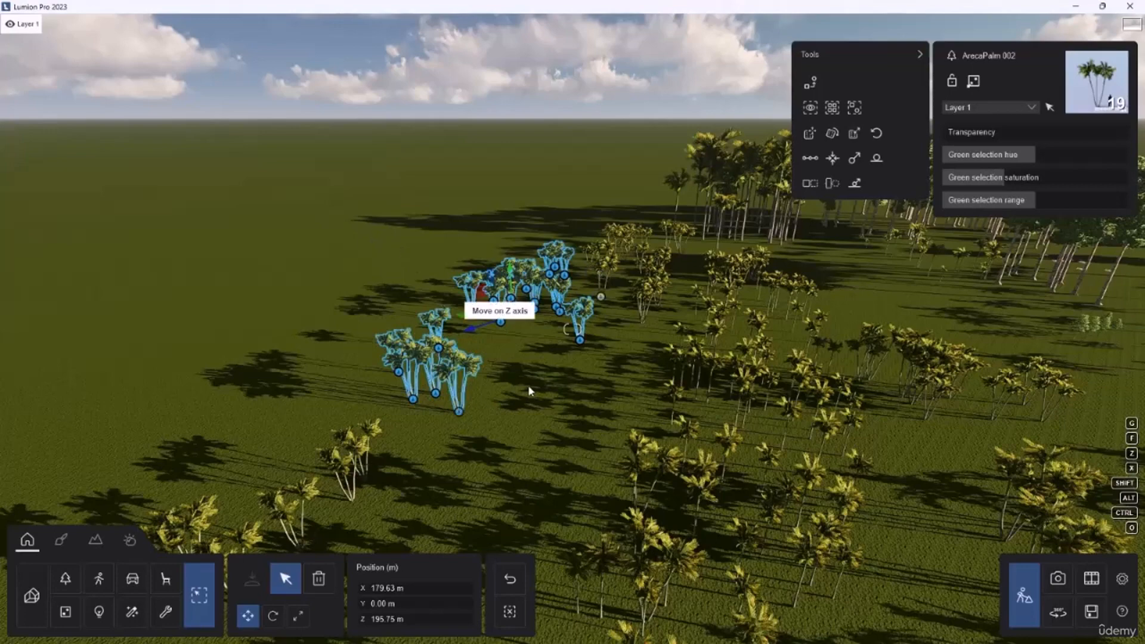
pyautogui.press('ctrl')
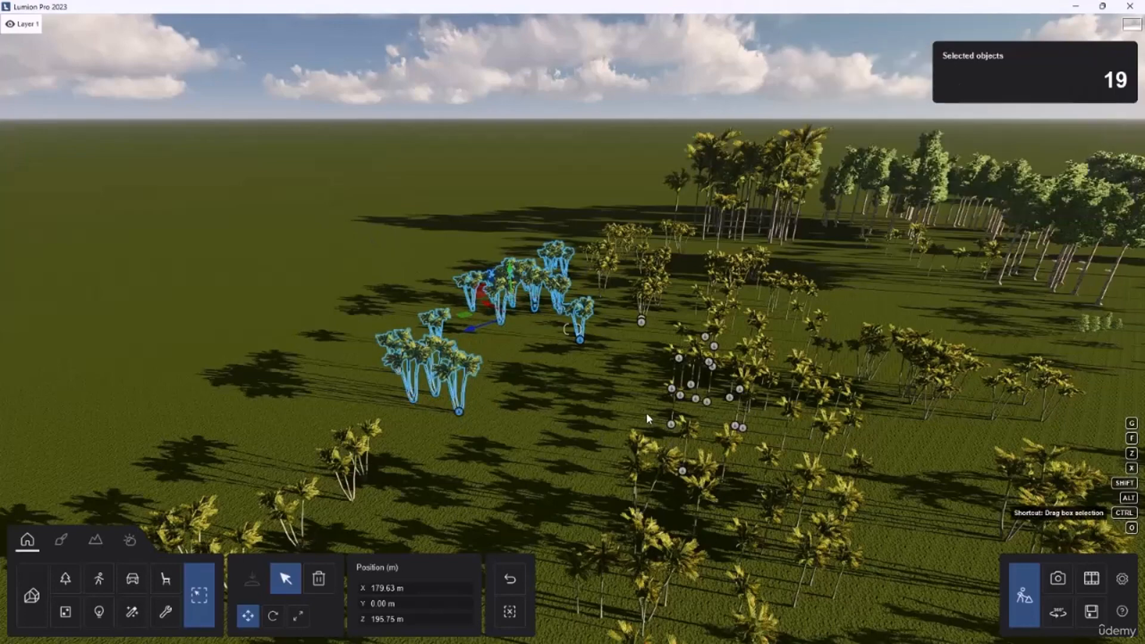
pyautogui.keyDown('ctrl'); pyautogui.moveTo(646, 413); pyautogui.dragTo(584, 210); pyautogui.keyUp('ctrl')
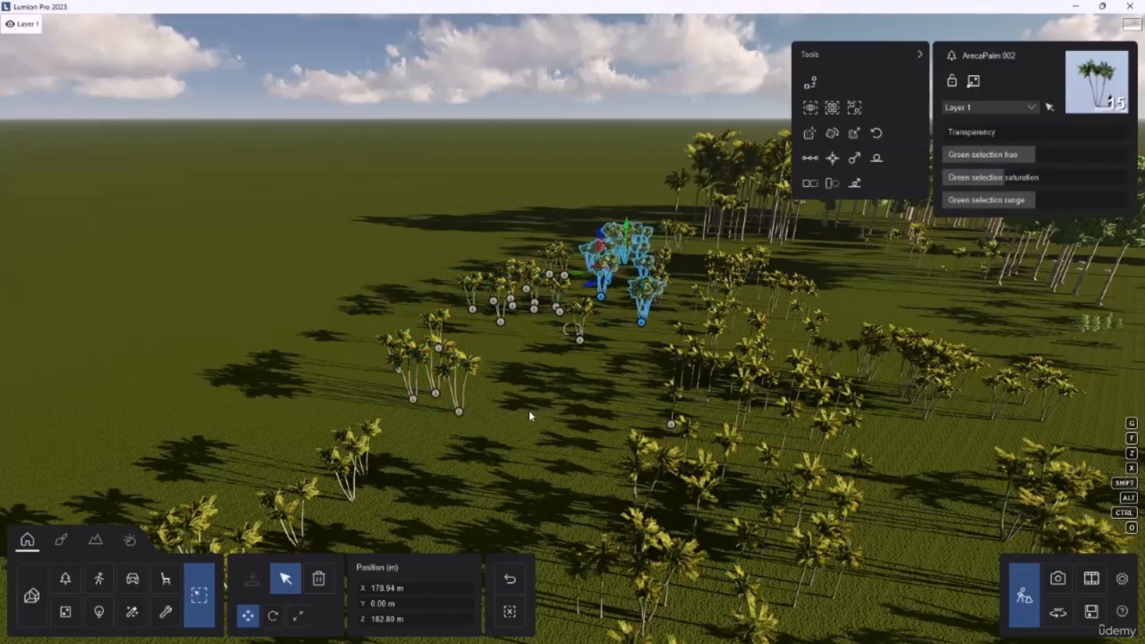
pyautogui.keyDown('ctrl'); pyautogui.moveTo(496, 435); pyautogui.dragTo(394, 316); pyautogui.keyUp('ctrl')
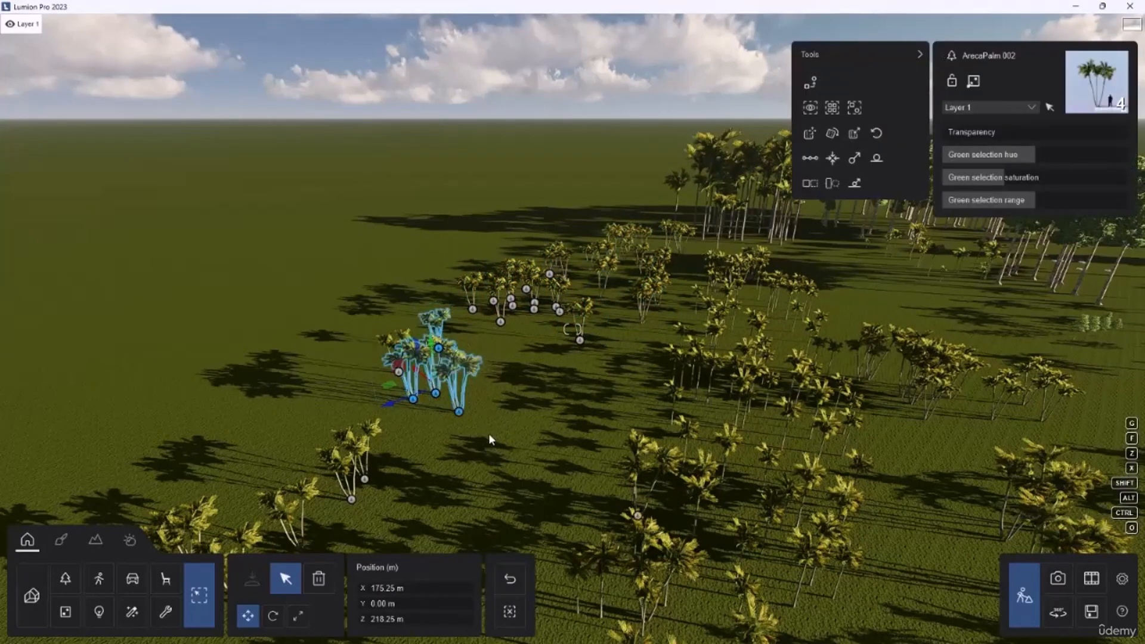
pyautogui.keyDown('ctrl'); pyautogui.moveTo(510, 435); pyautogui.dragTo(378, 311); pyautogui.keyUp('ctrl')
pyautogui.moveTo(378, 311); pyautogui.dragTo(636, 447, button='right')
pyautogui.keyDown('ctrl'); pyautogui.moveTo(718, 413); pyautogui.dragTo(573, 216); pyautogui.keyUp('ctrl')
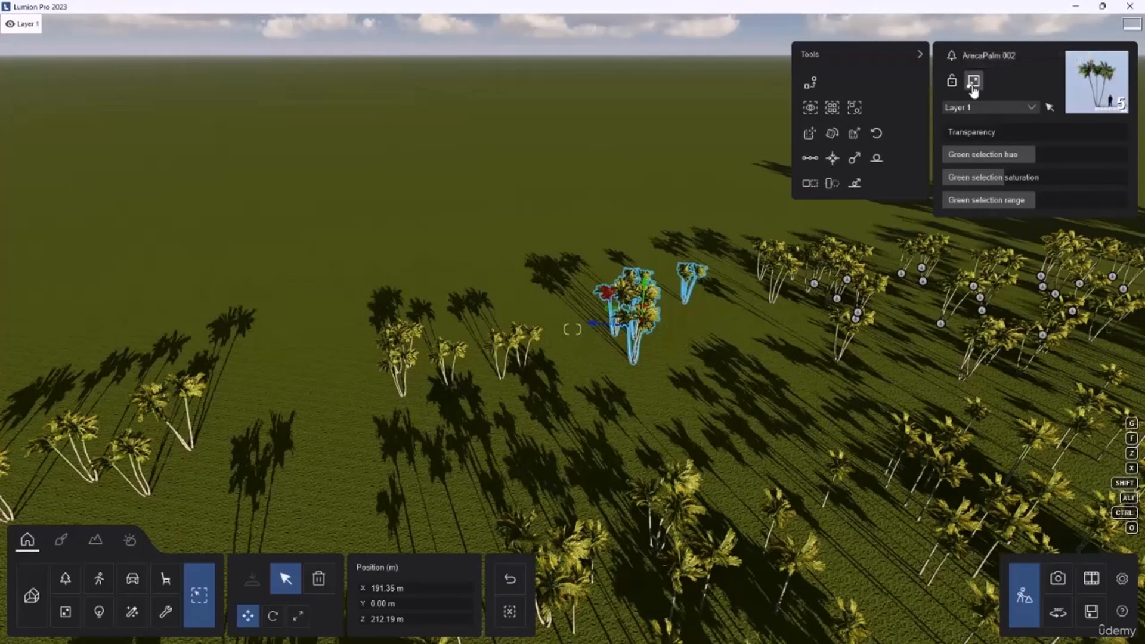
# Step: Restrict selection to the nature category, box-select the five isolated ArecaPalm 002 trees and combine them into a group
pyautogui.click(66, 579)
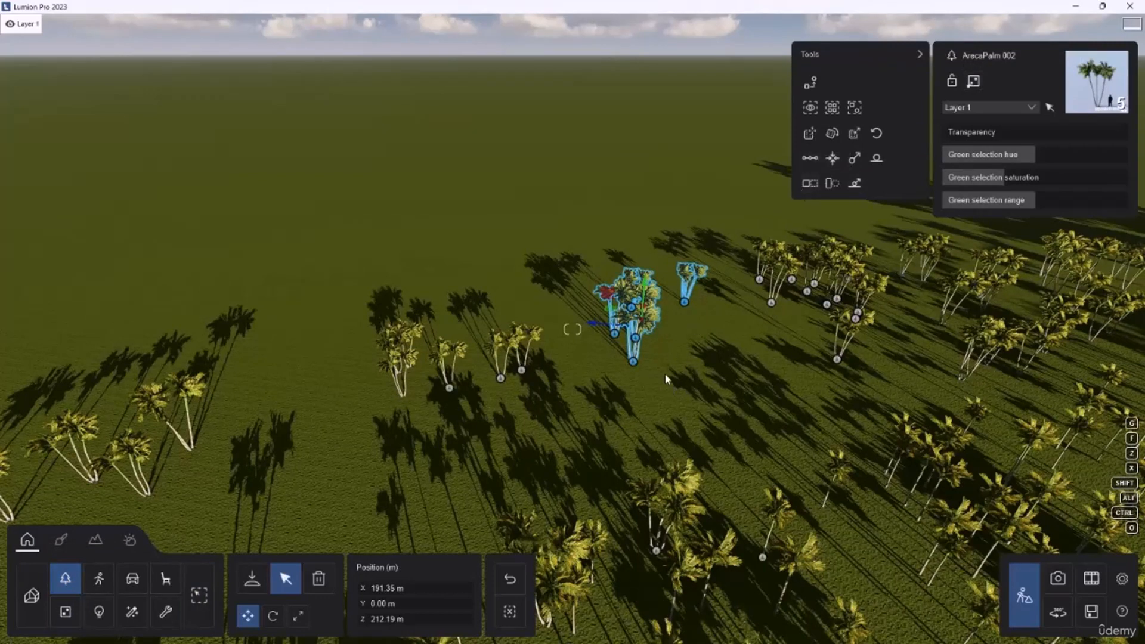
pyautogui.keyDown('ctrl'); pyautogui.moveTo(709, 387); pyautogui.dragTo(604, 236); pyautogui.keyUp('ctrl')
pyautogui.click(973, 87)
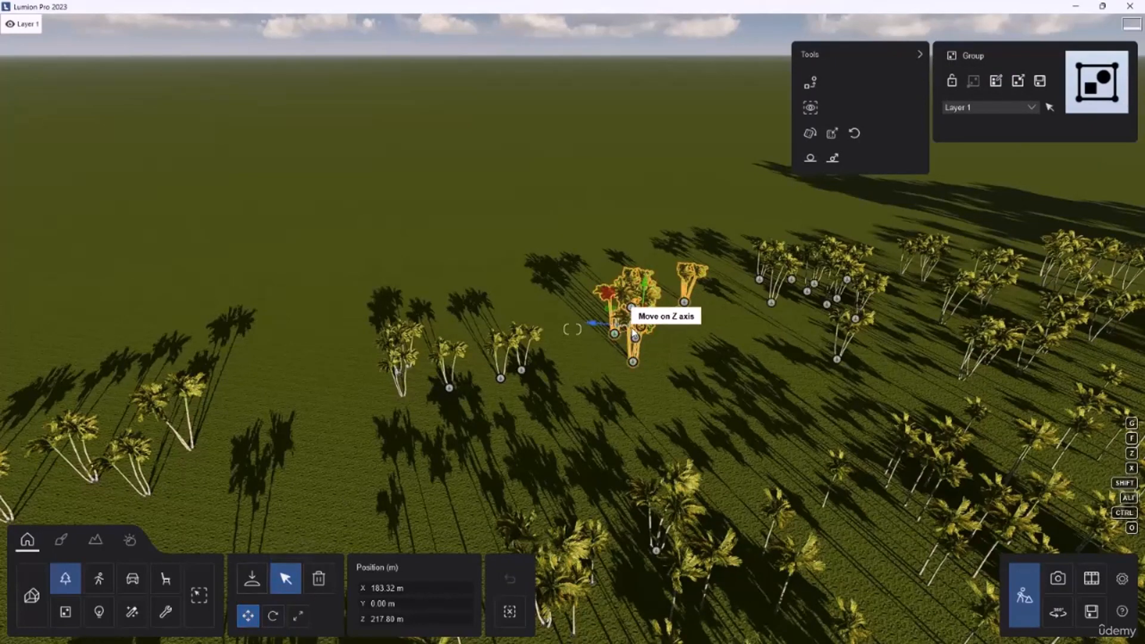
# Step: Move the palm group across the ground to about X 189.22 m, Z 219.61 m
pyautogui.moveTo(640, 331); pyautogui.dragTo(660, 326)
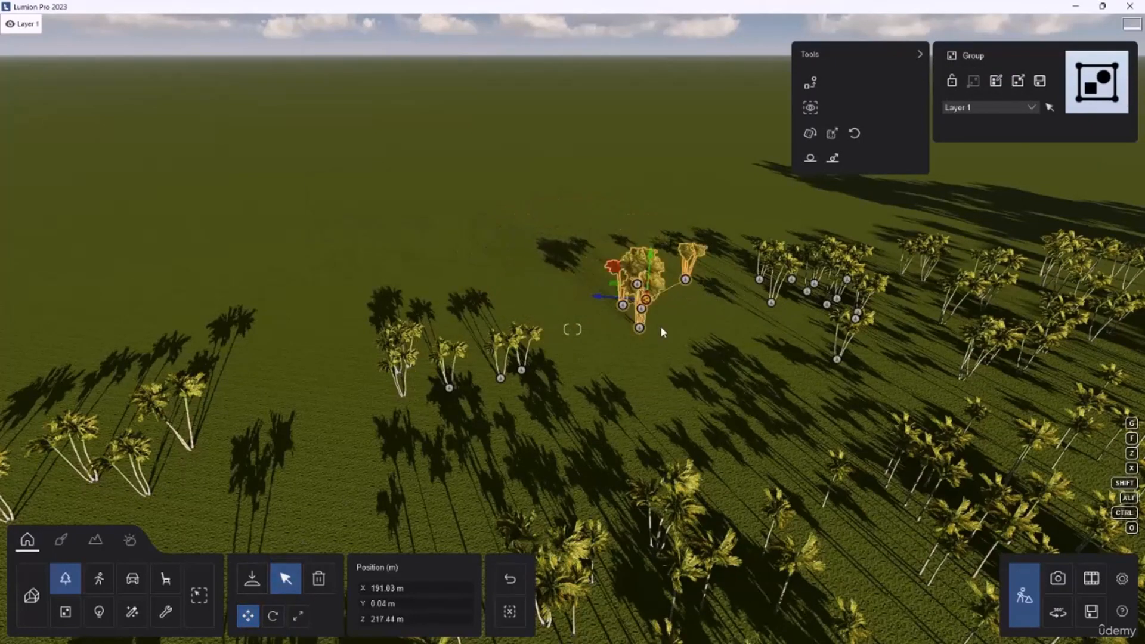
pyautogui.moveTo(661, 326); pyautogui.dragTo(578, 371, button='right')
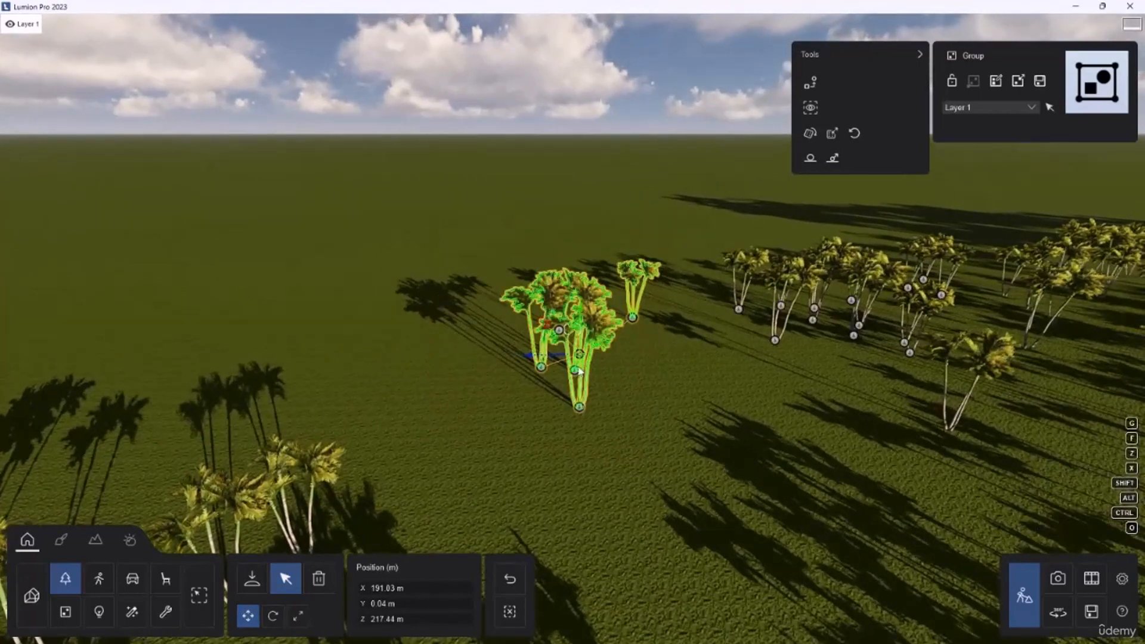
pyautogui.moveTo(582, 369)
pyautogui.mouseDown()
pyautogui.moveTo(627, 349)
pyautogui.moveTo(565, 382)
pyautogui.mouseUp()
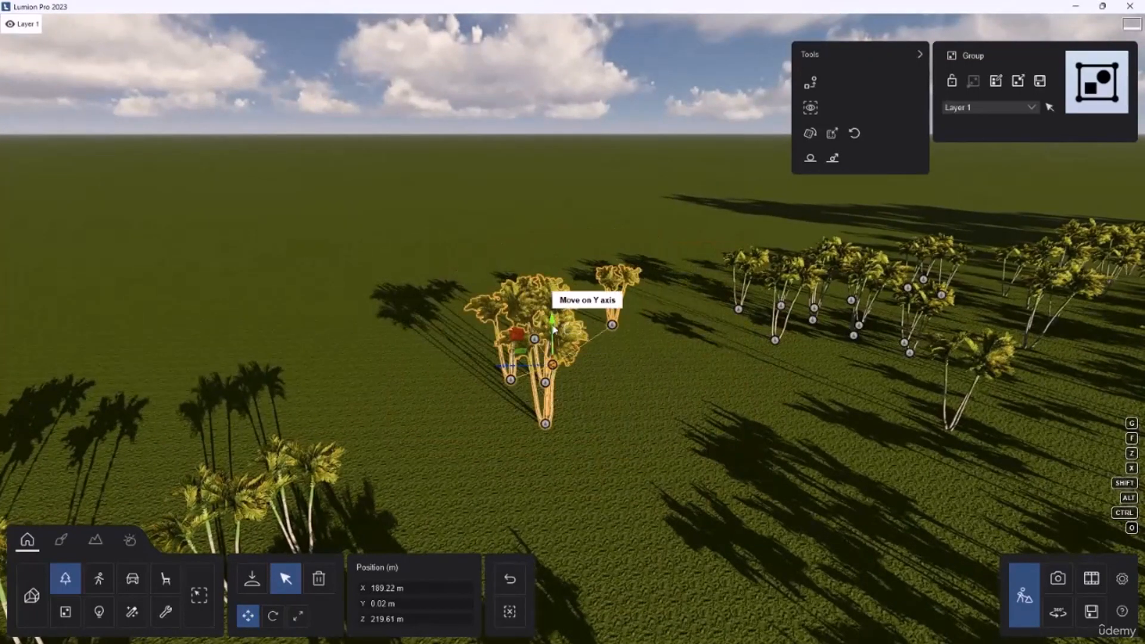
pyautogui.moveTo(555, 315); pyautogui.dragTo(623, 337, button='right')
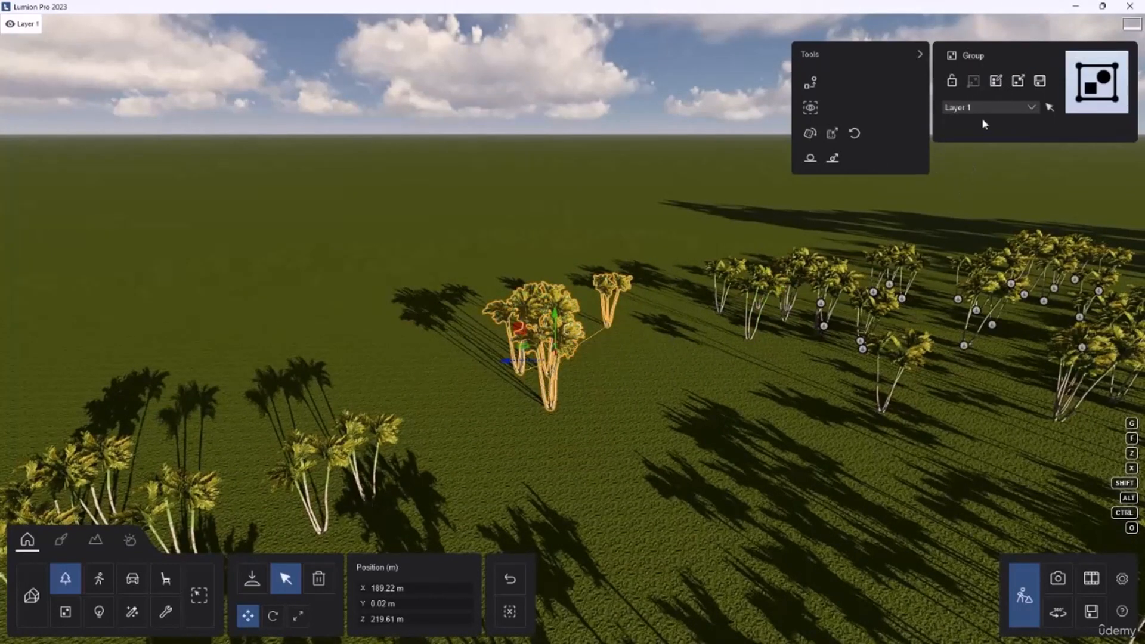
# Step: Open the palm group for editing and move one ArecaPalm 002 inside it to about X 184.36 m, Z 219.11 m
pyautogui.click(996, 81)
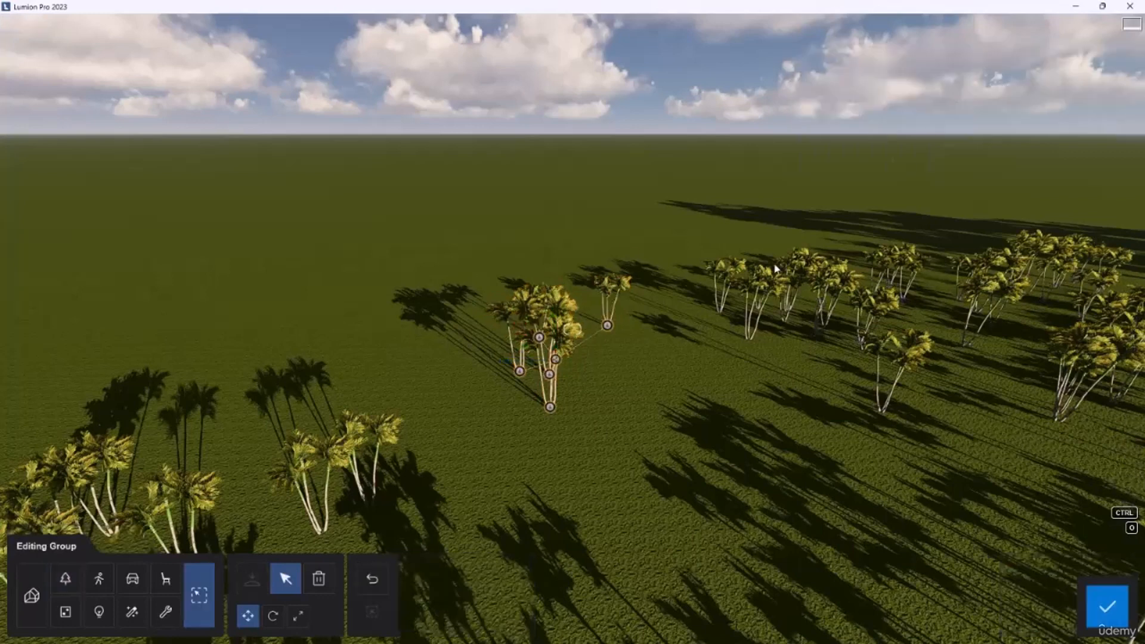
pyautogui.press('ctrl')
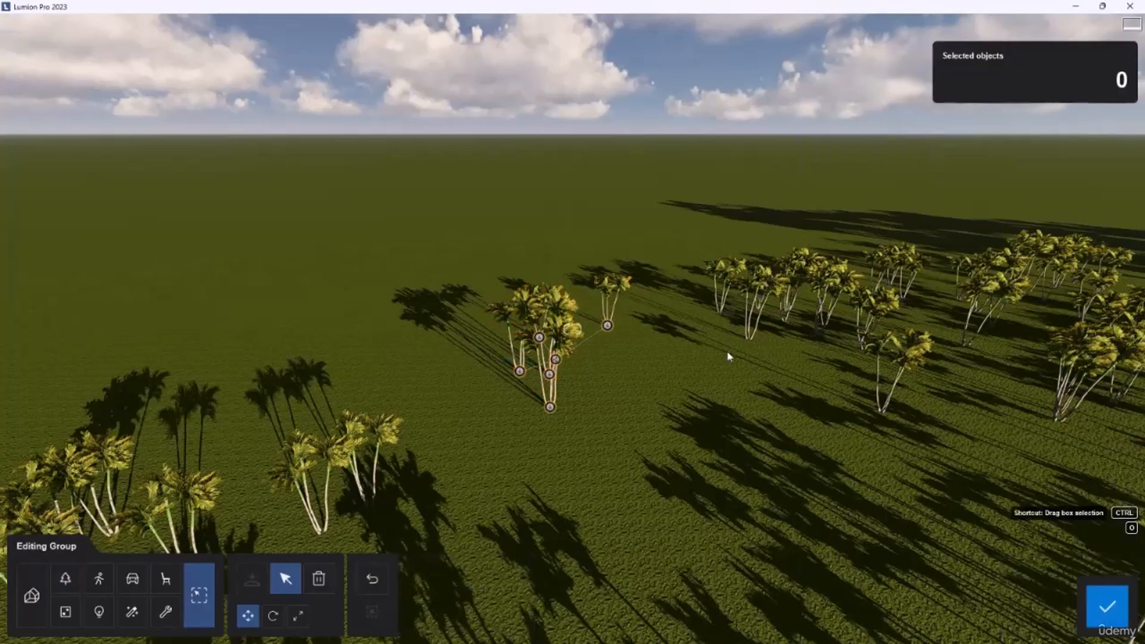
pyautogui.keyDown('ctrl'); pyautogui.moveTo(683, 248); pyautogui.dragTo(658, 377); pyautogui.keyUp('ctrl')
pyautogui.press('d')
pyautogui.moveTo(698, 356); pyautogui.dragTo(631, 391, button='right')
pyautogui.moveTo(632, 391); pyautogui.dragTo(588, 379)
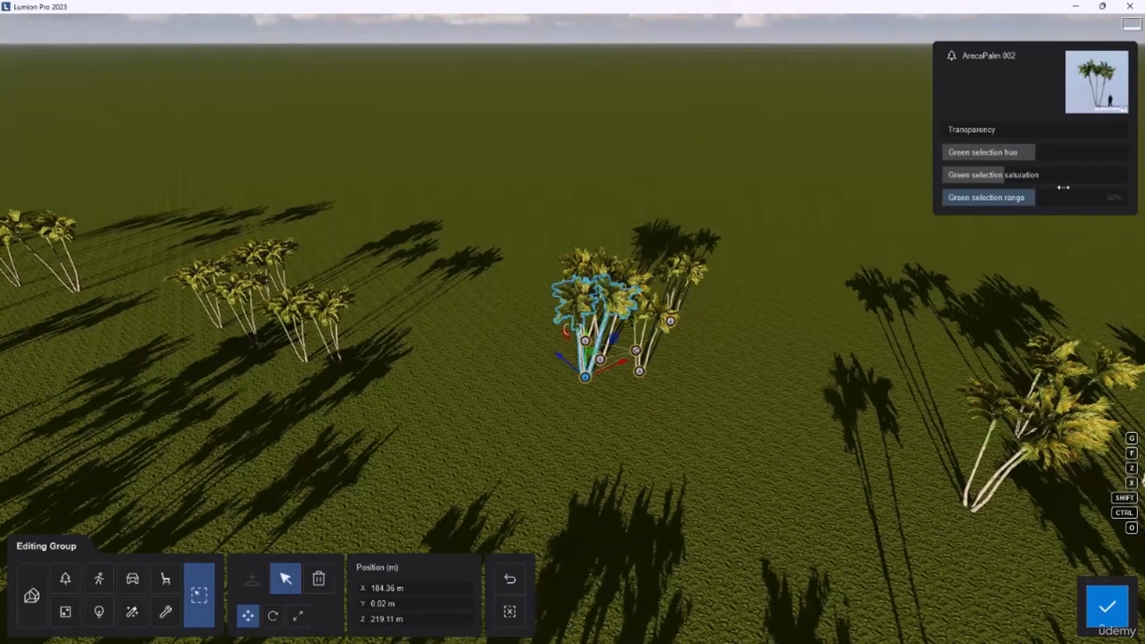
# Step: Set the selected palm's transparency to 0% and finish editing the group
pyautogui.scroll(5, 688, 354)
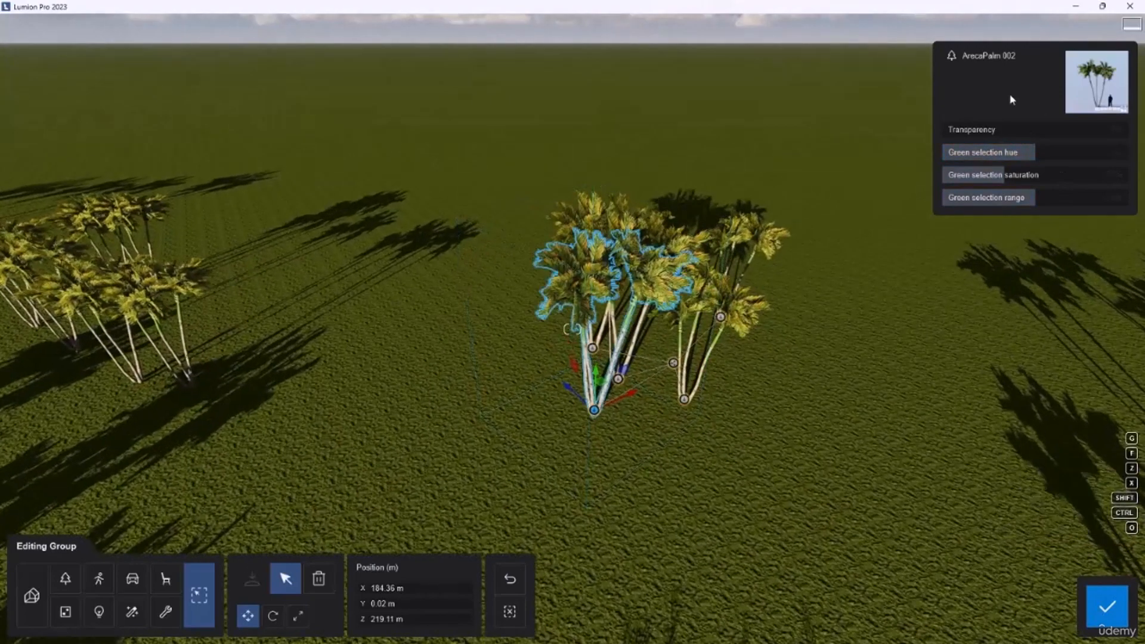
pyautogui.moveTo(978, 135); pyautogui.dragTo(942, 158)
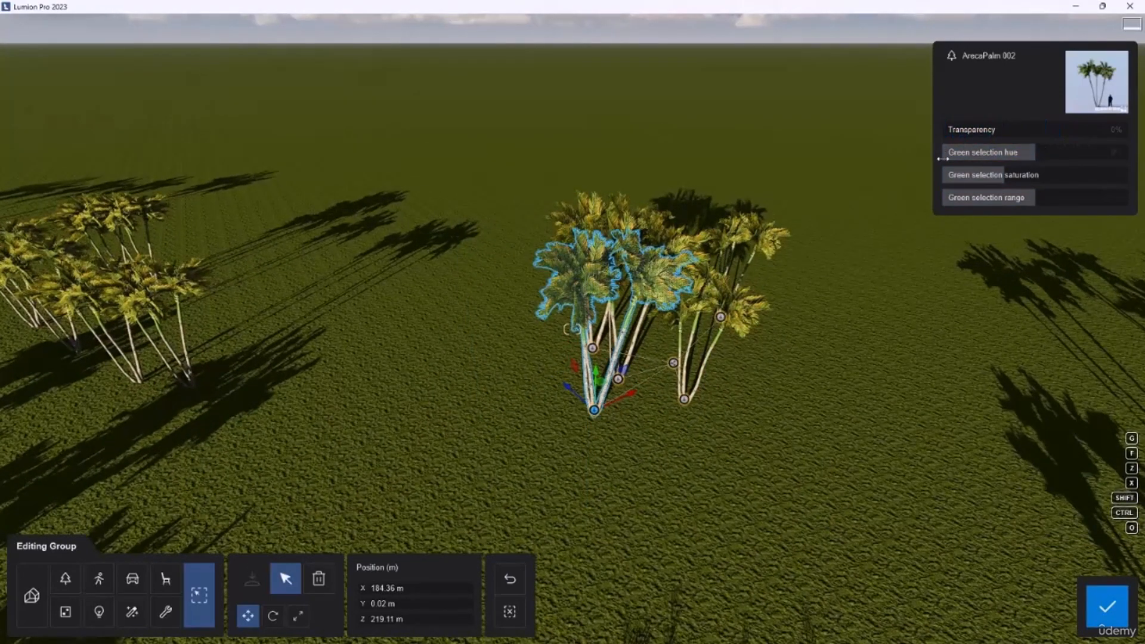
pyautogui.click(1107, 622)
# Step: Move the palm group to about X 185.89 m, Z 220.46 m, then ungroup it and clear the selection
pyautogui.moveTo(673, 362); pyautogui.dragTo(604, 380)
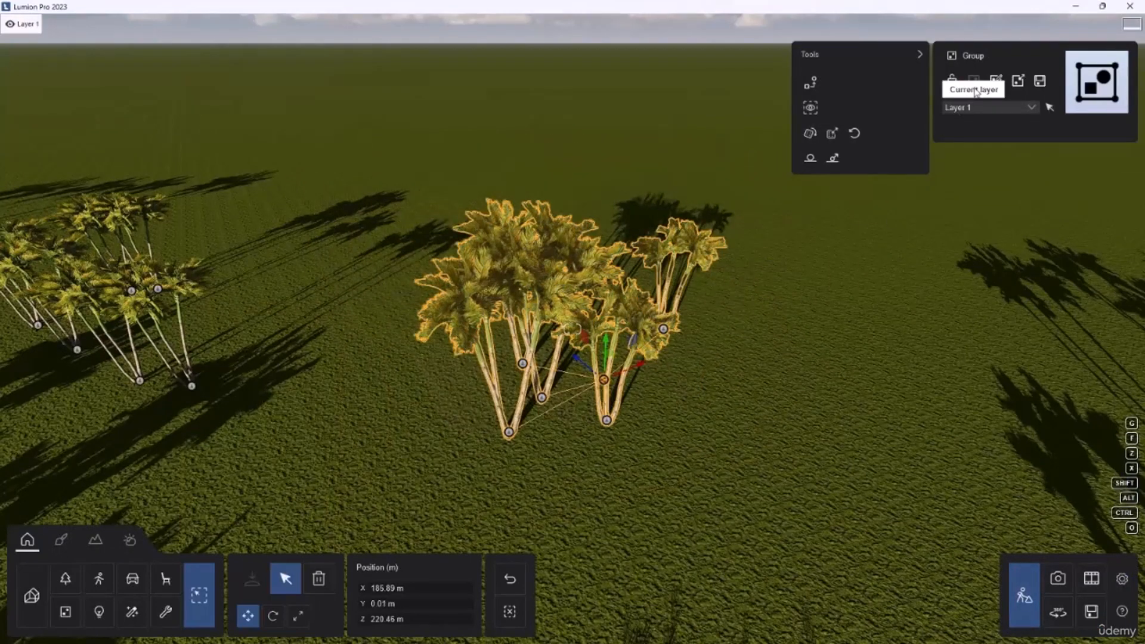
pyautogui.click(1017, 84)
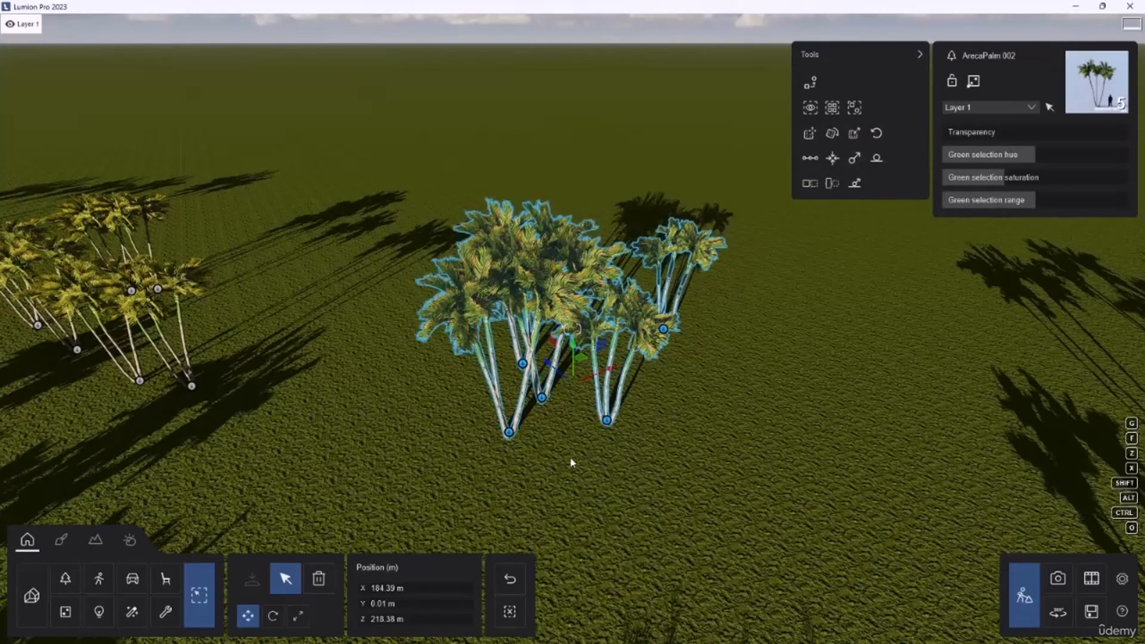
pyautogui.click(509, 612)
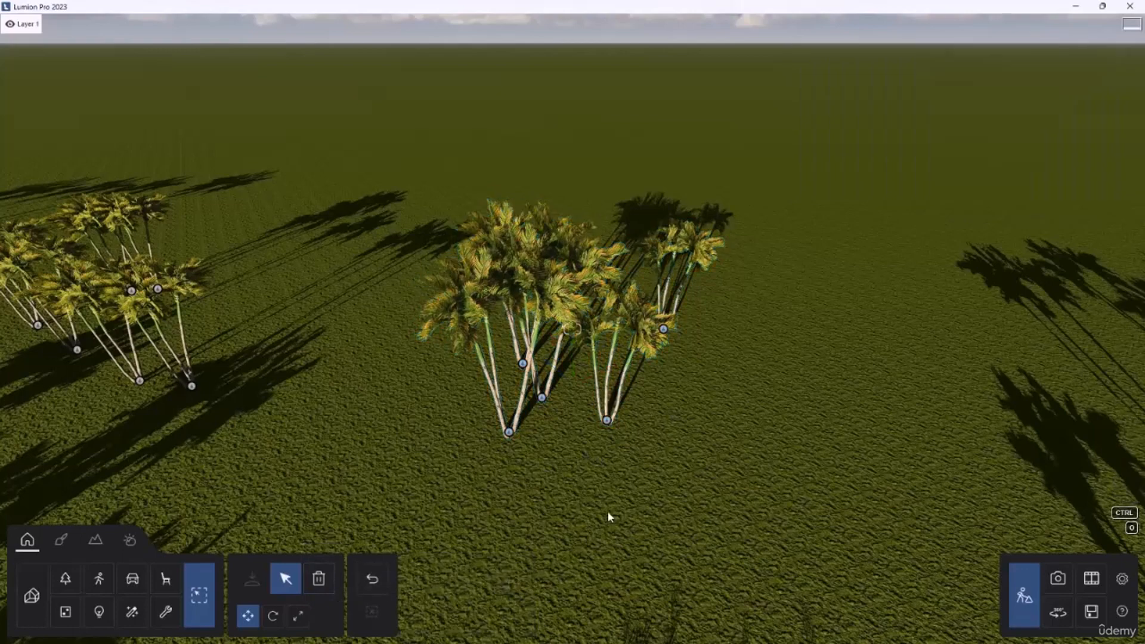
# Step: Move two of the ungrouped ArecaPalm 002 trees individually across the ground, closer to the rest of the cluster
pyautogui.click(587, 428)
pyautogui.moveTo(588, 427); pyautogui.dragTo(602, 370)
pyautogui.press('g')
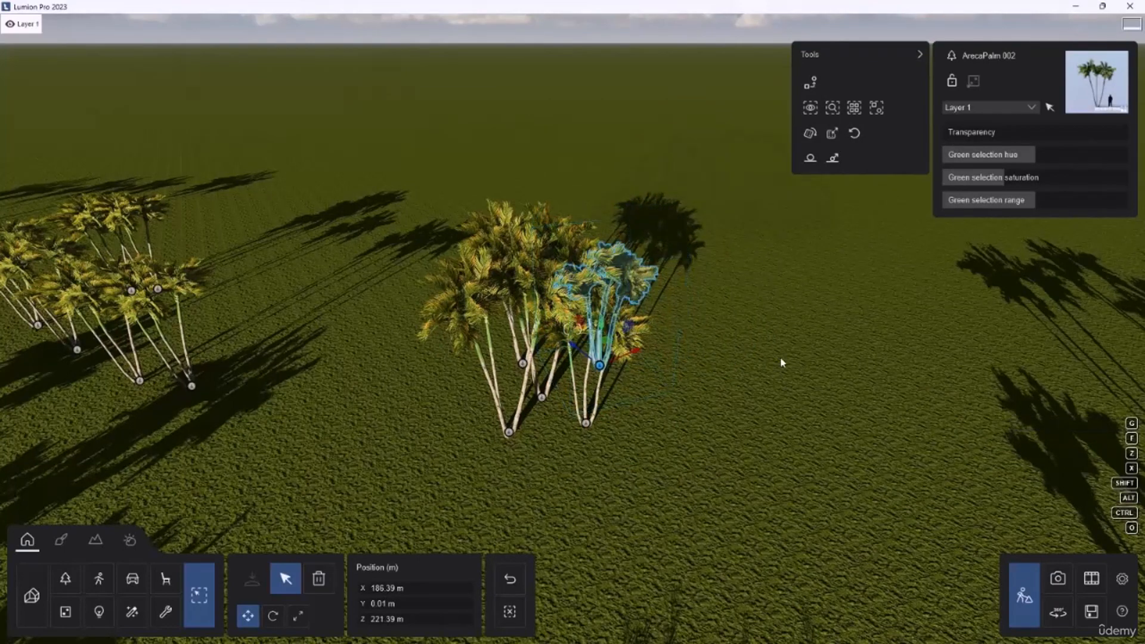
pyautogui.moveTo(600, 365)
pyautogui.mouseDown()
pyautogui.moveTo(691, 329)
pyautogui.moveTo(716, 332)
pyautogui.moveTo(626, 337)
pyautogui.moveTo(588, 360)
pyautogui.mouseUp()
pyautogui.press('g')
pyautogui.moveTo(588, 360); pyautogui.dragTo(570, 326, button='right')
# Step: Box-select the clustered ArecaPalm 002 trees, combine them into a group and assign the group to Layer 2
pyautogui.keyDown('ctrl'); pyautogui.moveTo(592, 400); pyautogui.dragTo(306, 120); pyautogui.keyUp('ctrl')
pyautogui.click(973, 81)
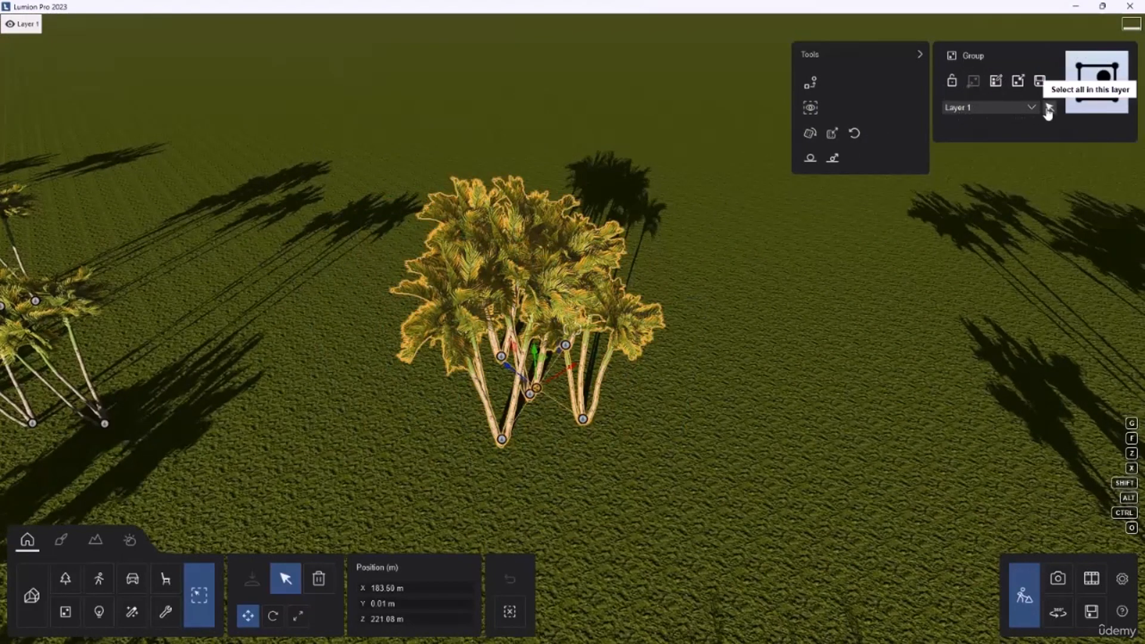
pyautogui.click(1007, 111)
pyautogui.click(989, 119)
pyautogui.click(988, 109)
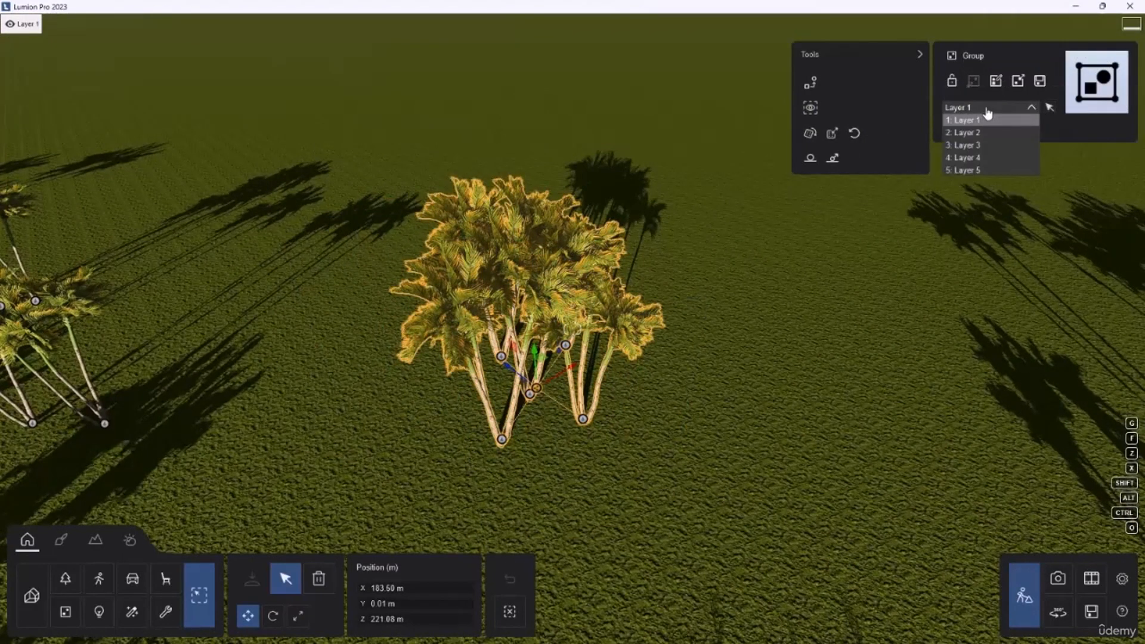
pyautogui.click(981, 133)
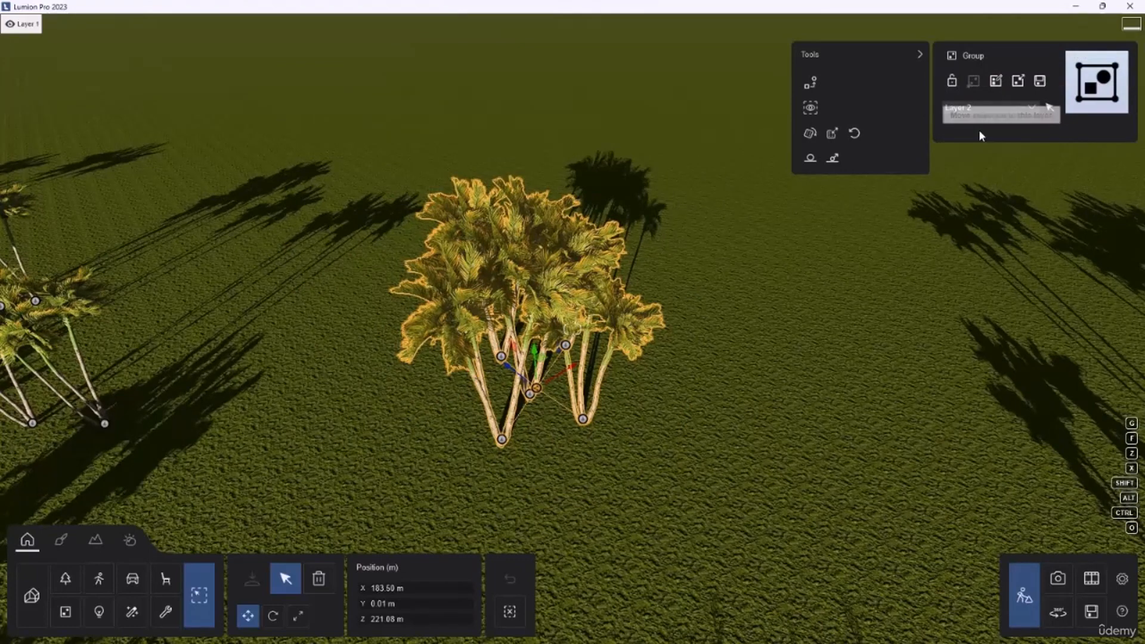
# Step: Make Layer 2 active, hide Layer 1 to isolate the palm group, and show Layer 1 again
pyautogui.click(54, 27)
pyautogui.click(54, 26)
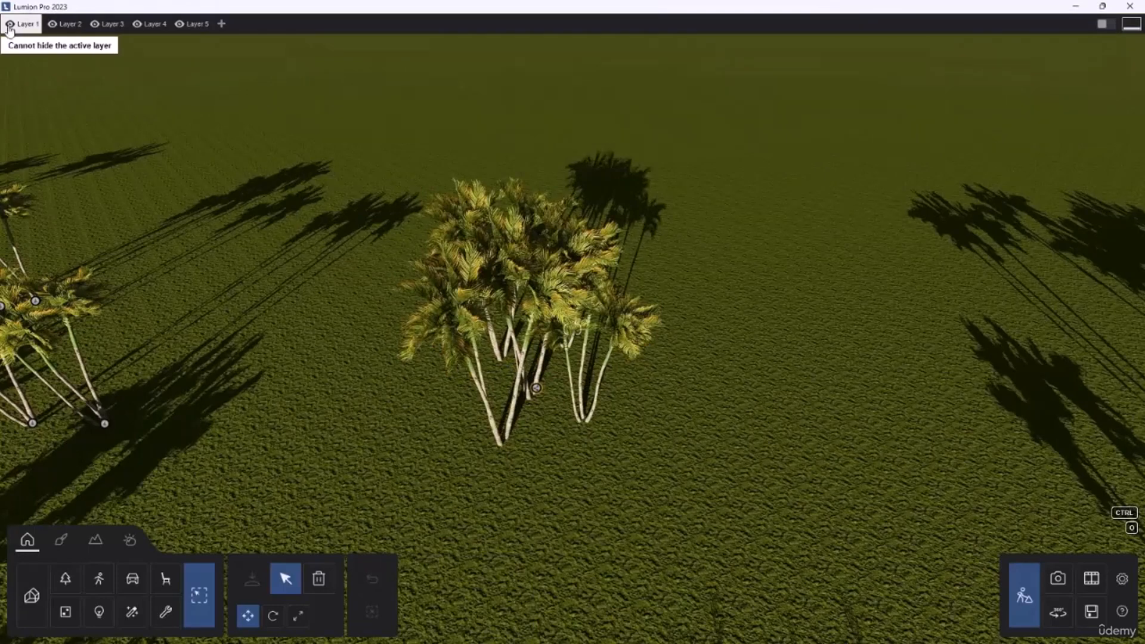
pyautogui.click(71, 24)
pyautogui.click(9, 23)
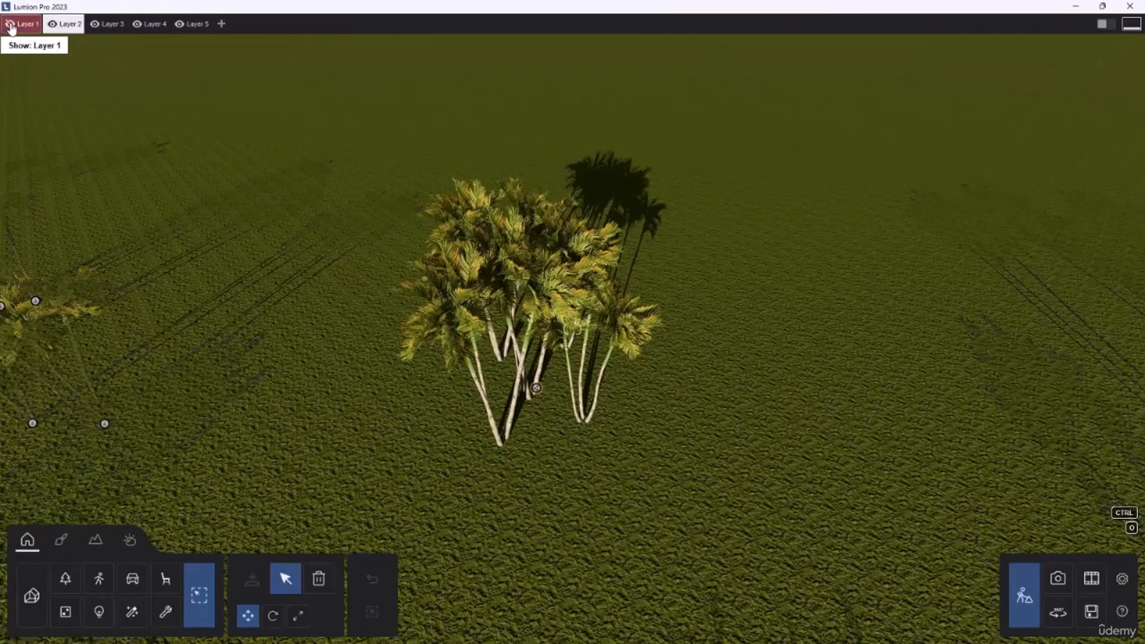
pyautogui.moveTo(434, 221); pyautogui.dragTo(235, 149, button='right')
pyautogui.click(10, 24)
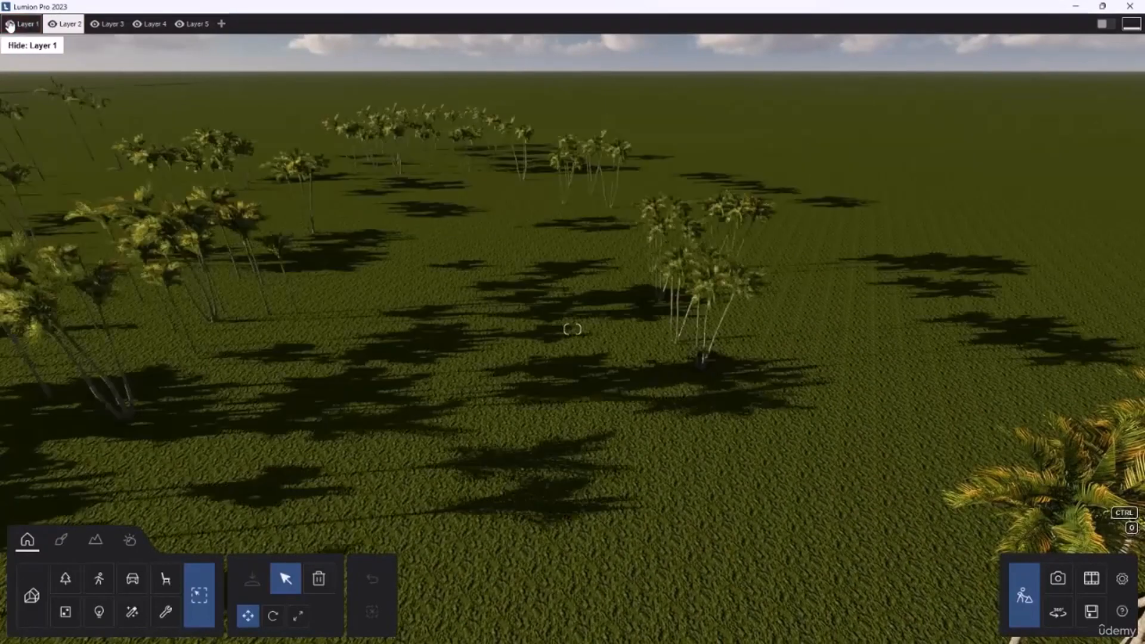
# Step: Open the name of Layer 2 for editing and accept it
pyautogui.click(62, 26)
pyautogui.click(136, 74)
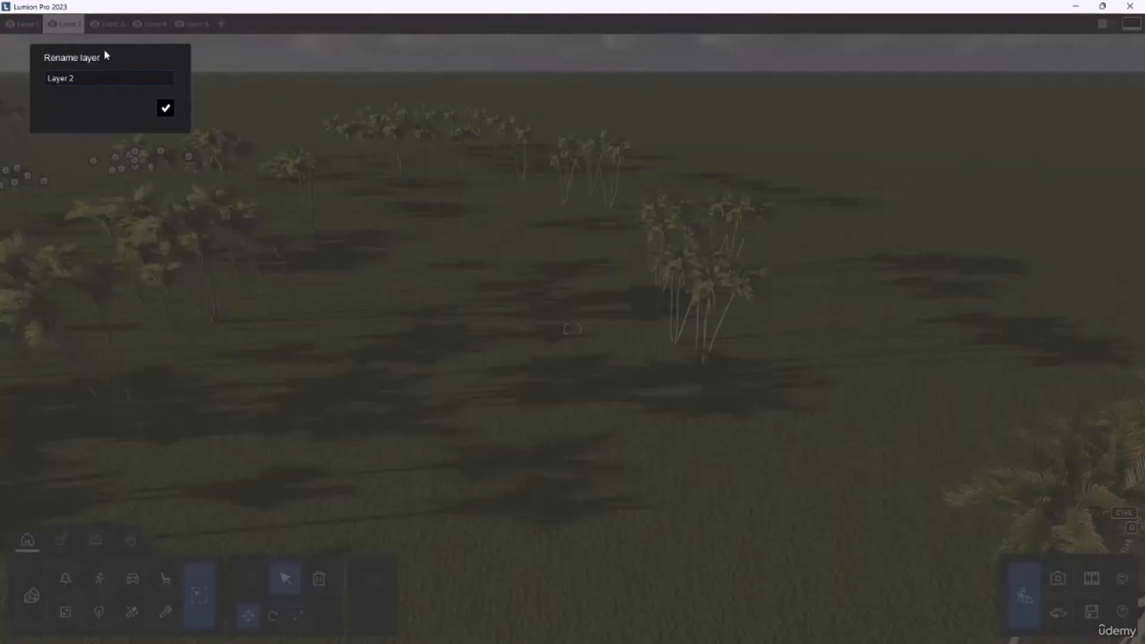
pyautogui.click(165, 109)
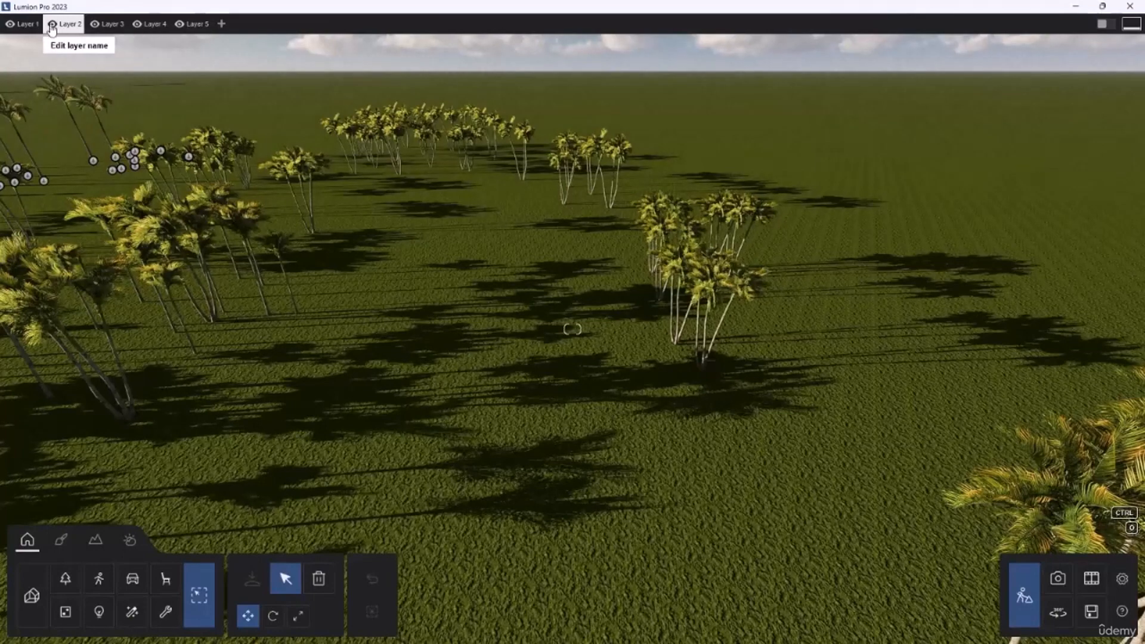
# Step: Switch the active layer between Layer 1 and Layer 2, finishing on Layer 1
pyautogui.click(26, 24)
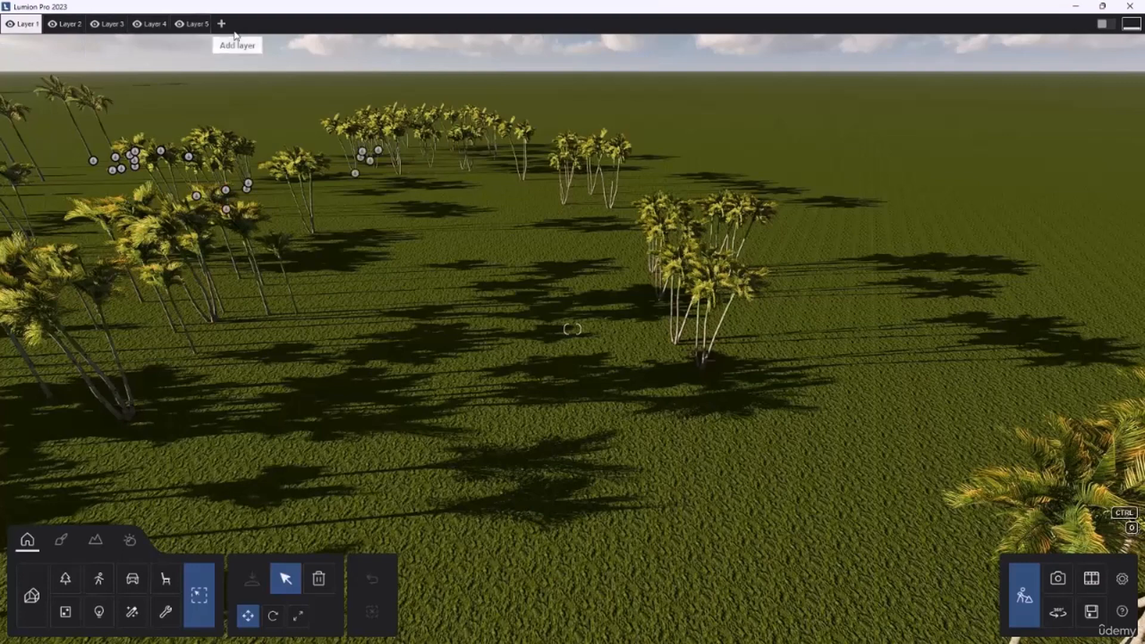
pyautogui.click(59, 25)
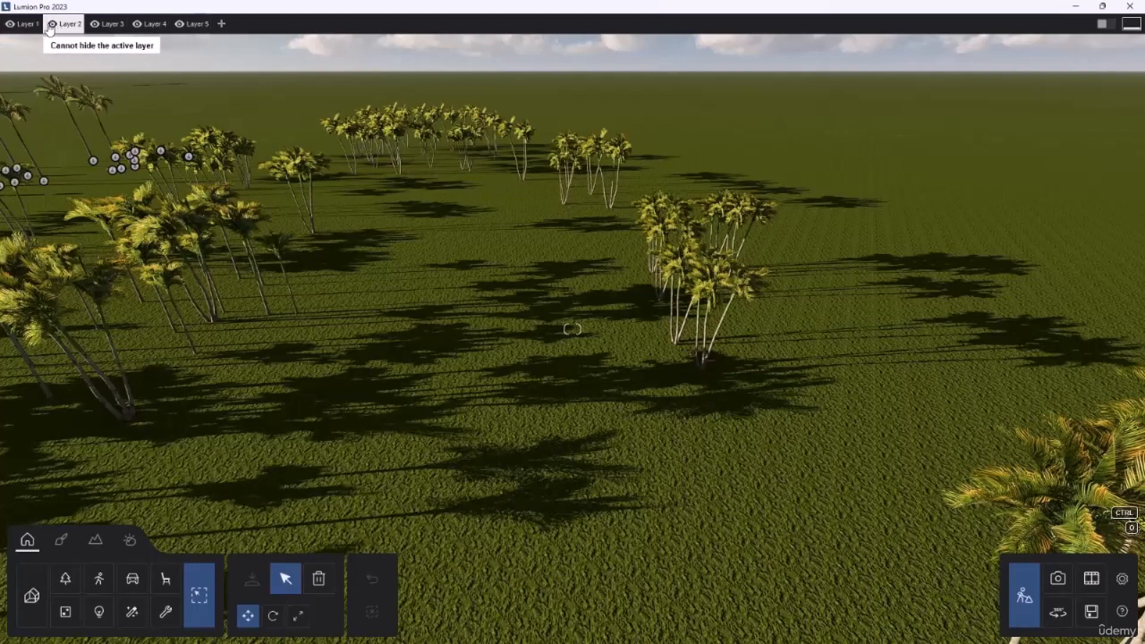
pyautogui.click(26, 27)
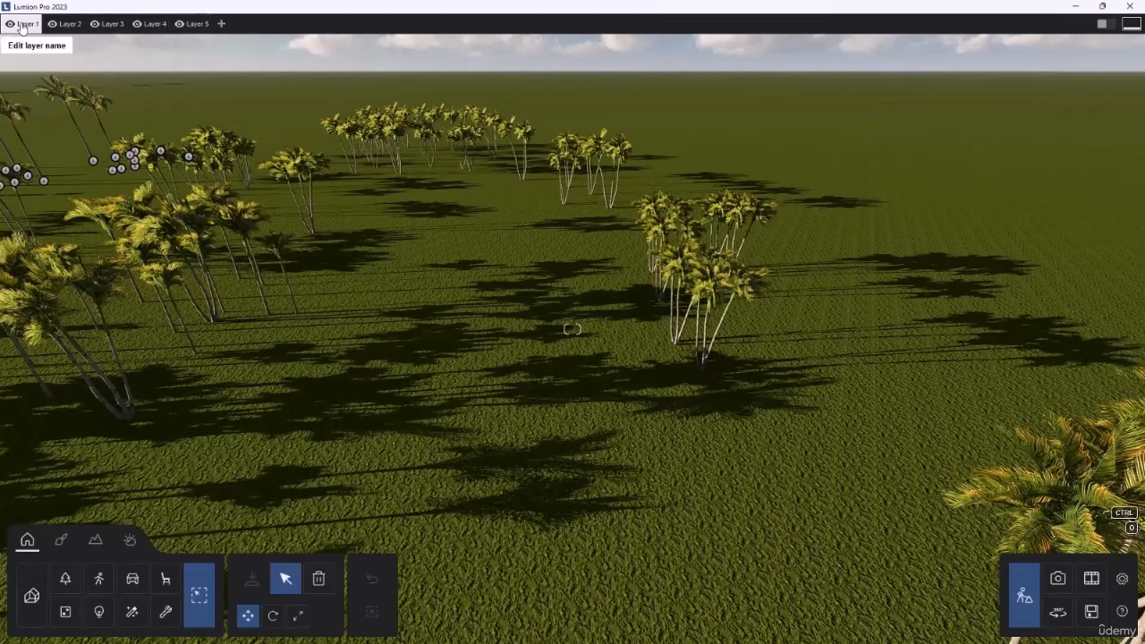
# Step: Select the palm group on Layer 2, start saving it and enter PALM TREE as the group name
pyautogui.moveTo(379, 229); pyautogui.dragTo(388, 260, button='right')
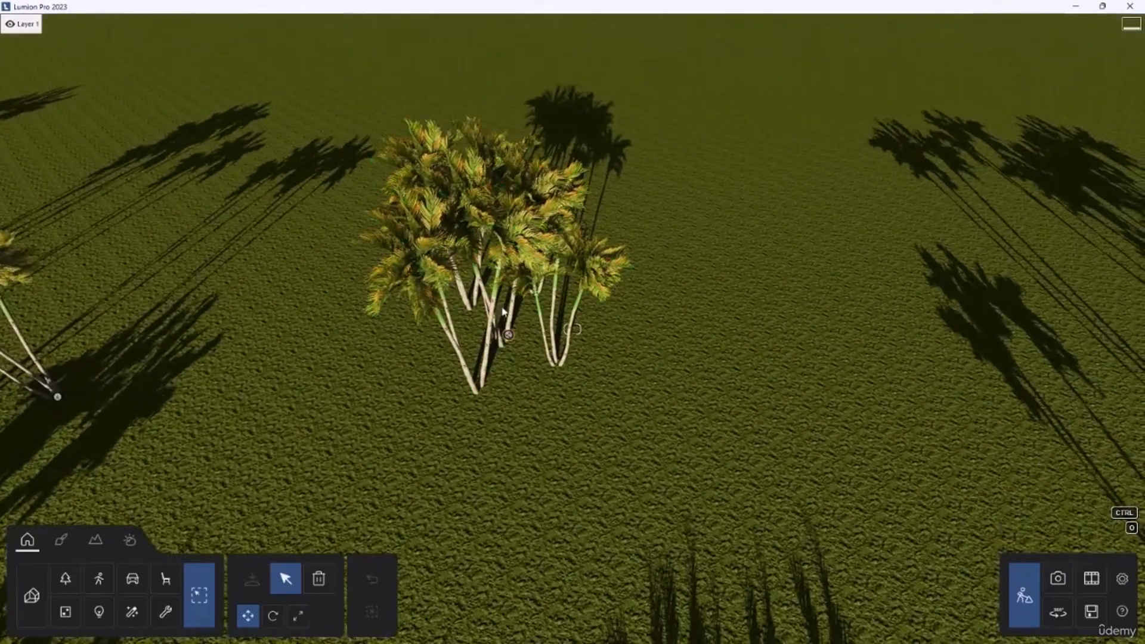
pyautogui.click(506, 339)
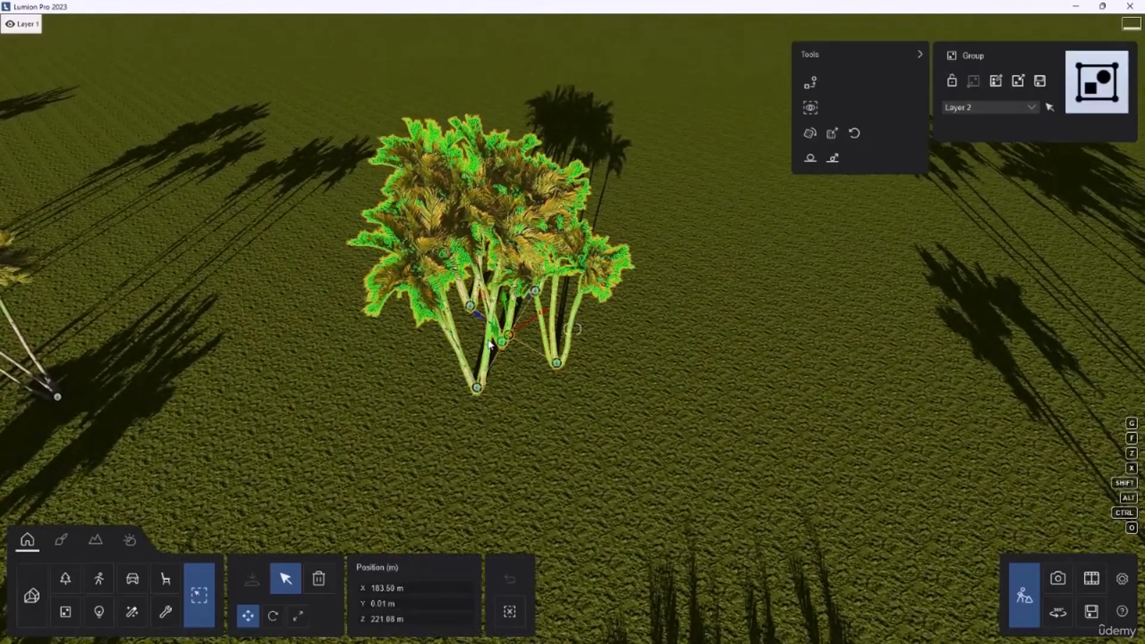
pyautogui.click(1040, 82)
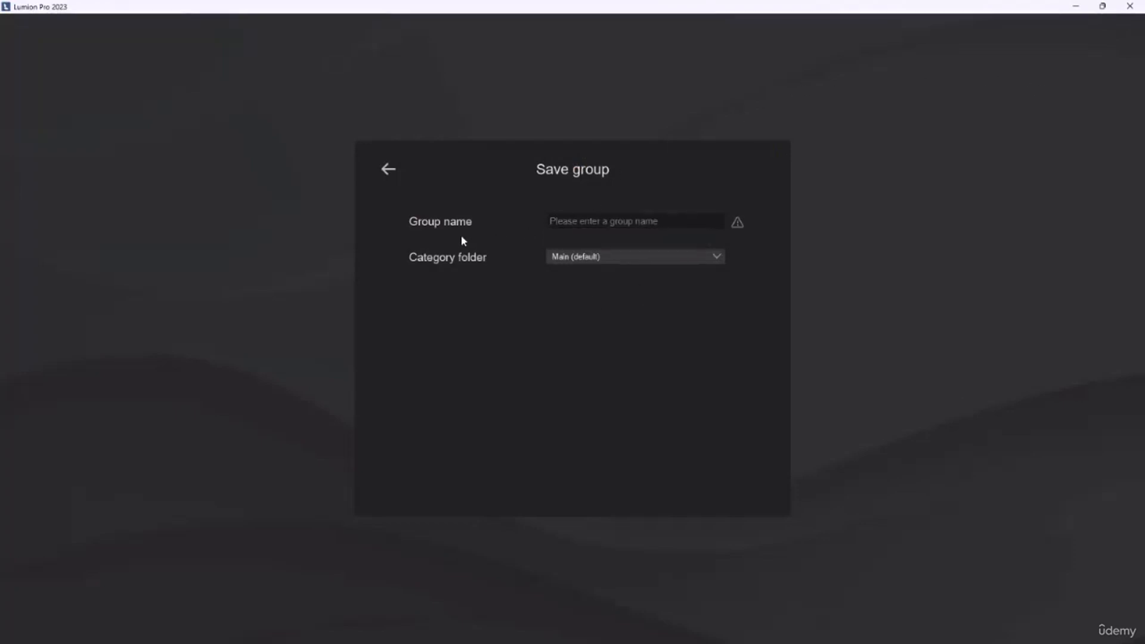
pyautogui.click(615, 225)
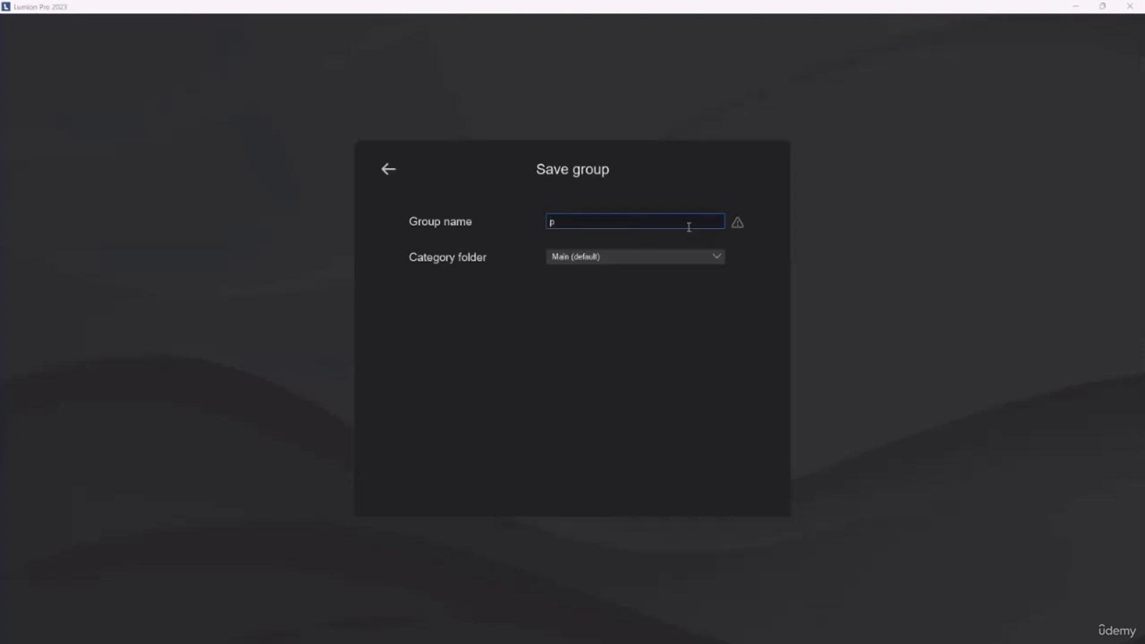
pyautogui.write('ALM tRE')
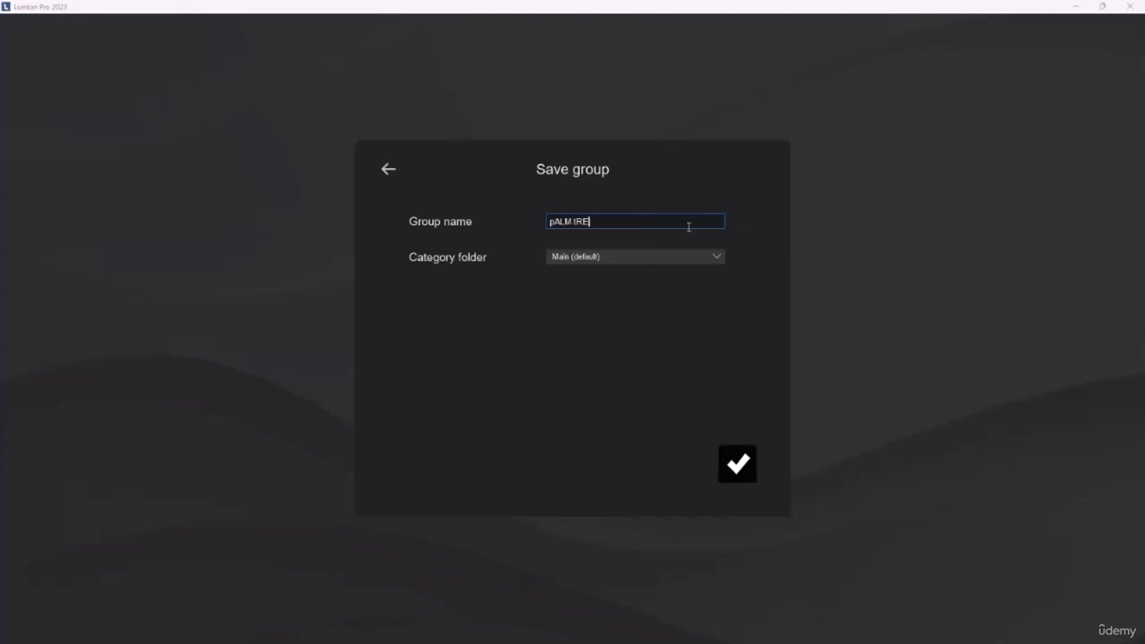
pyautogui.press('BackSpace')
pyautogui.press('BackSpace')
pyautogui.press('BackSpace')
pyautogui.press('BackSpace')
pyautogui.press('BackSpace')
pyautogui.press('BackSpace')
pyautogui.press('BackSpace')
pyautogui.press('BackSpace')
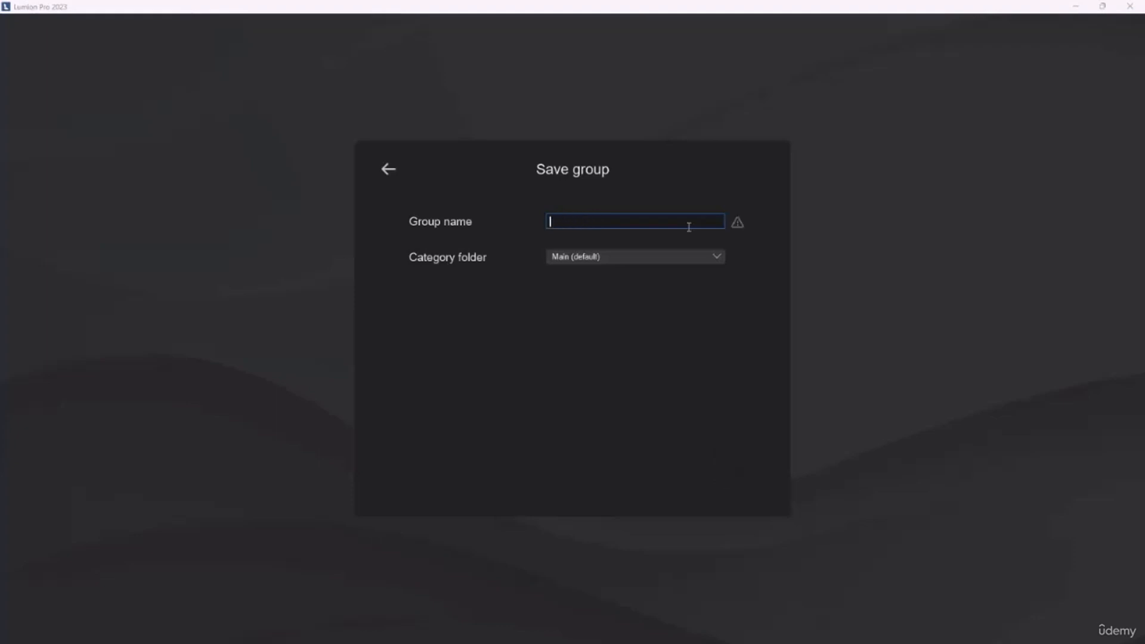
pyautogui.write('PALM TREE')
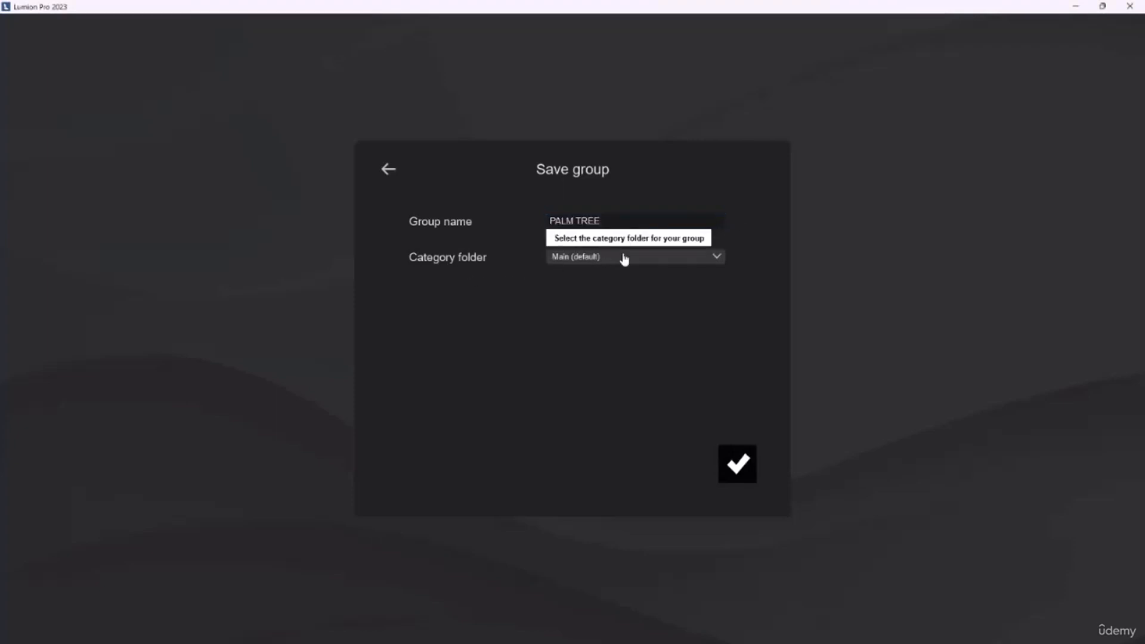
# Step: Create a new category folder named MY TREE CONTENT for the group and save it
pyautogui.click(704, 257)
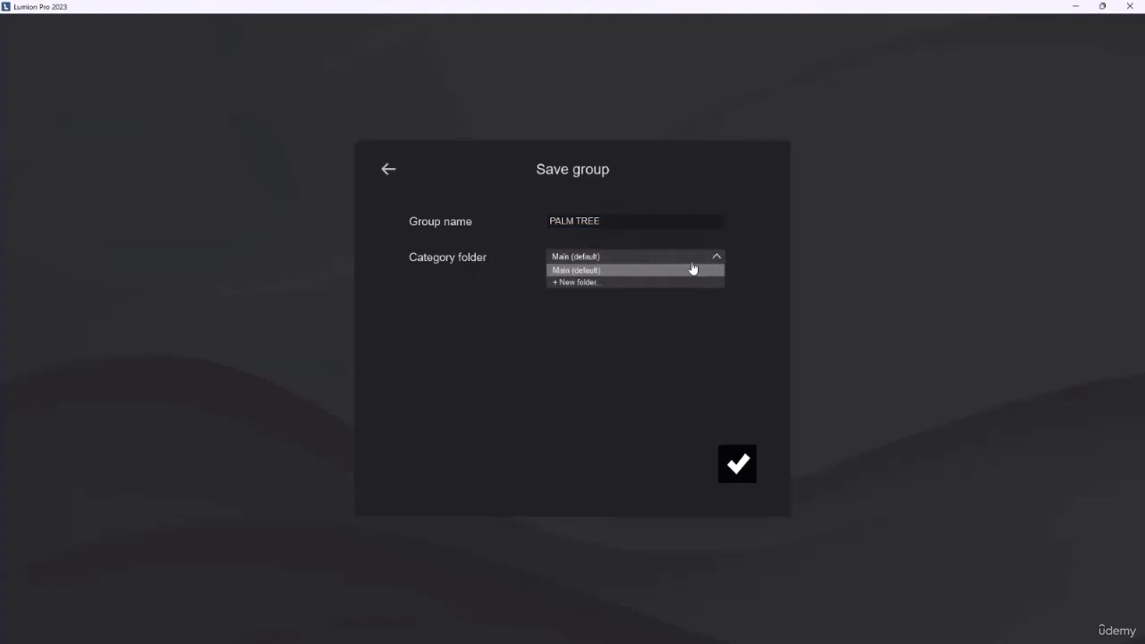
pyautogui.click(598, 285)
pyautogui.click(583, 278)
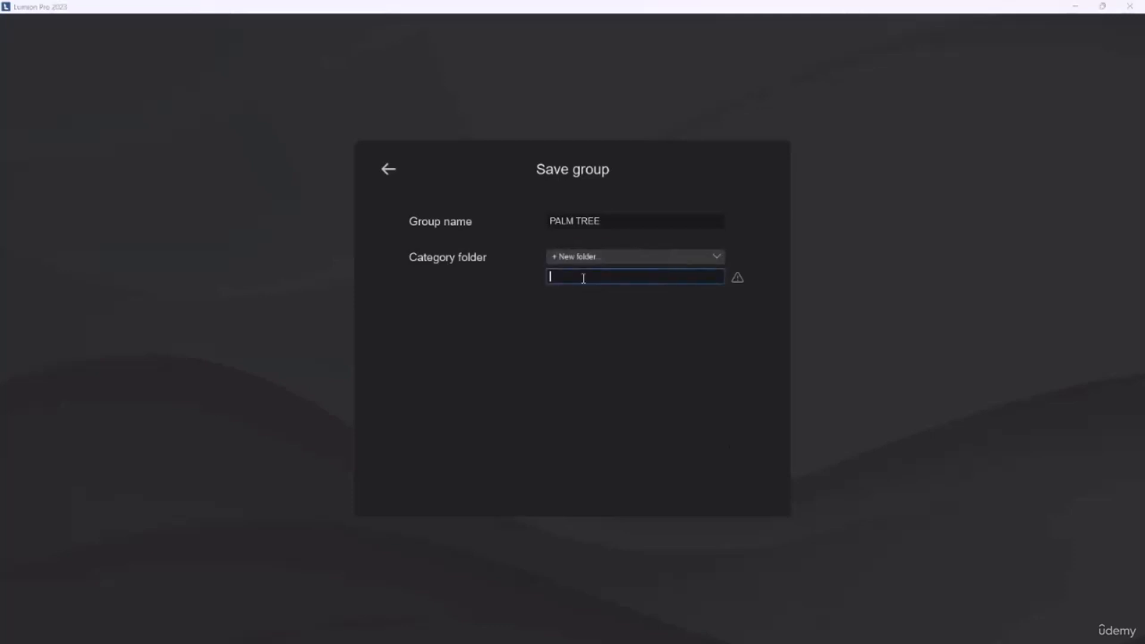
pyautogui.write('MY')
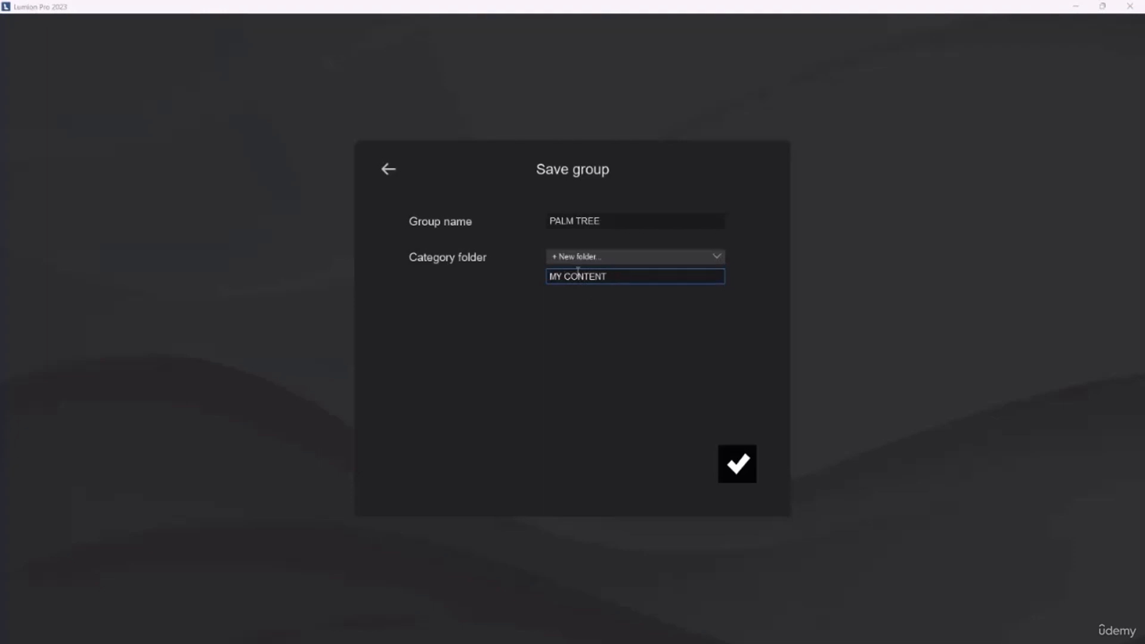
pyautogui.write('TREE')
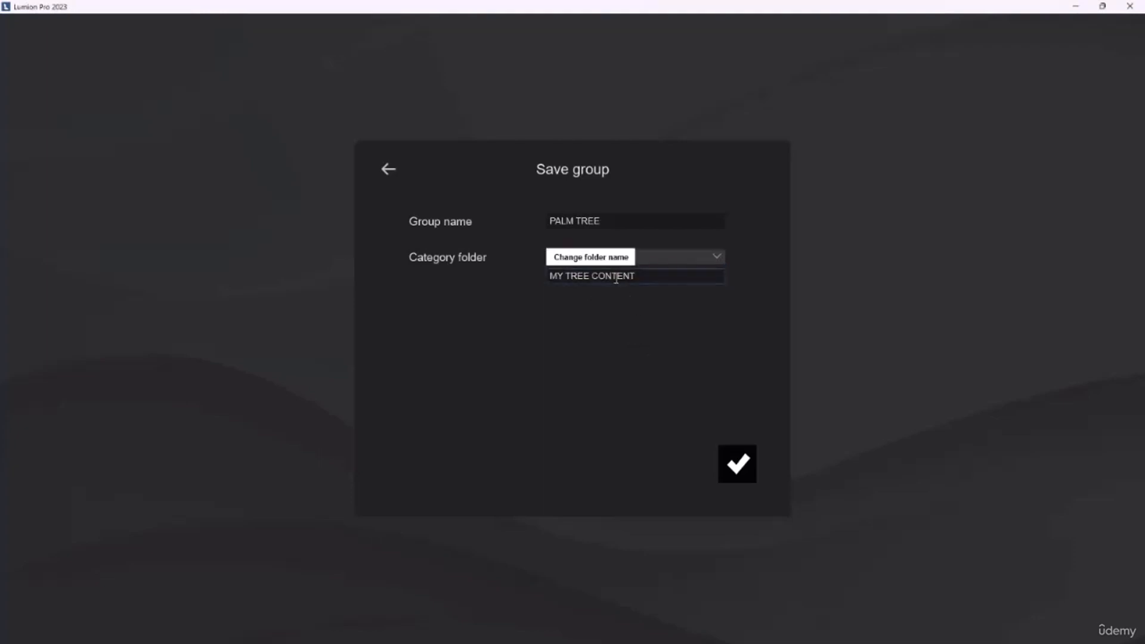
pyautogui.moveTo(659, 277); pyautogui.dragTo(479, 280)
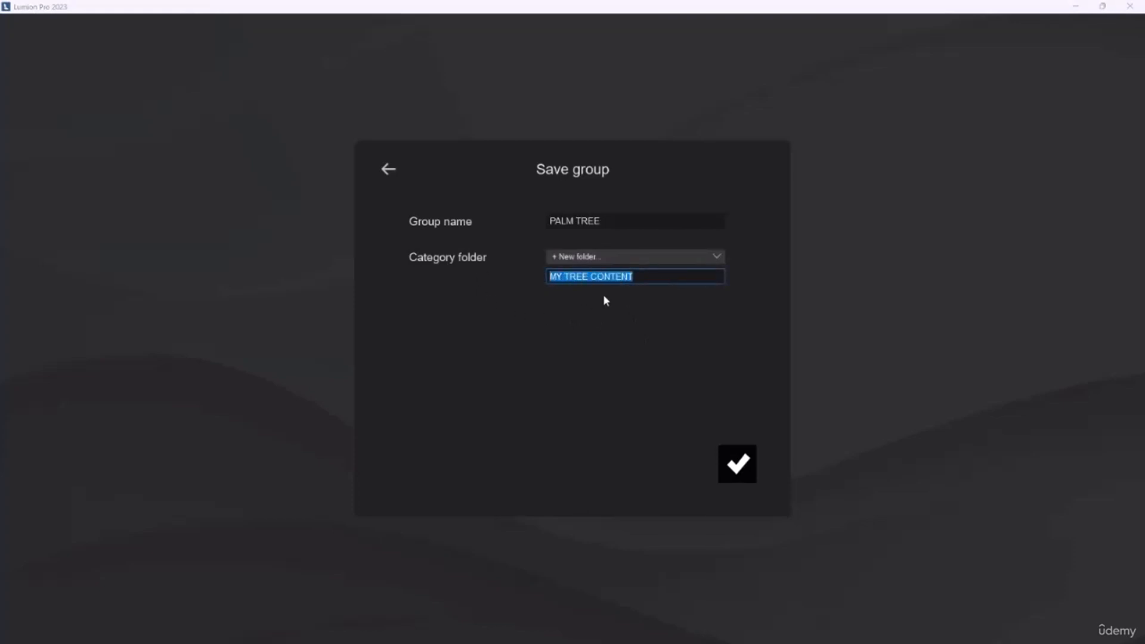
pyautogui.click(739, 467)
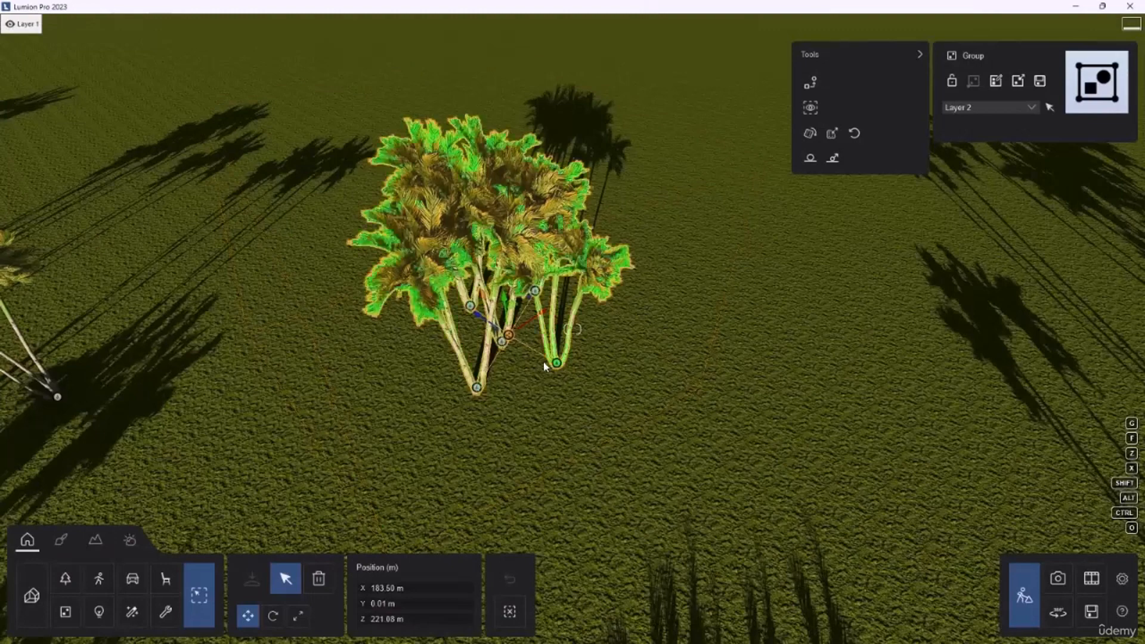